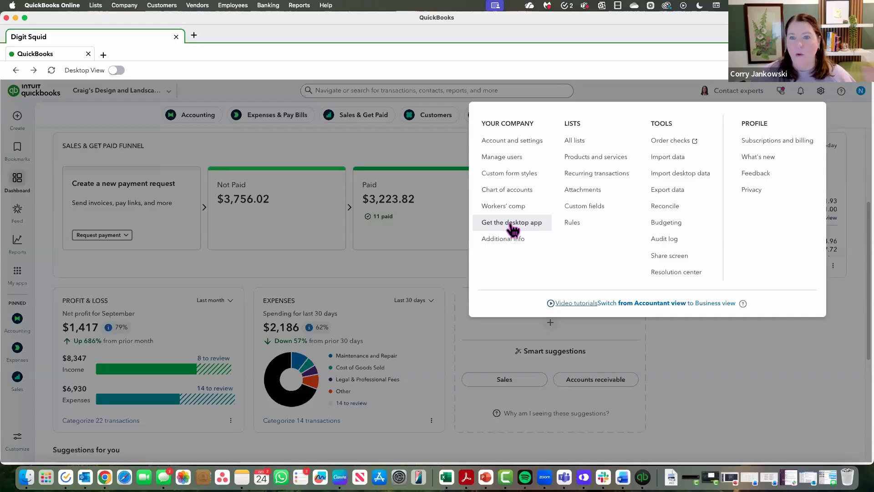
- Bring the Form 941 PDF into view, examine its wage, tax and deposit schedule sections, and move it away again
{"action": "left_click", "coordinate": [636, 87]}
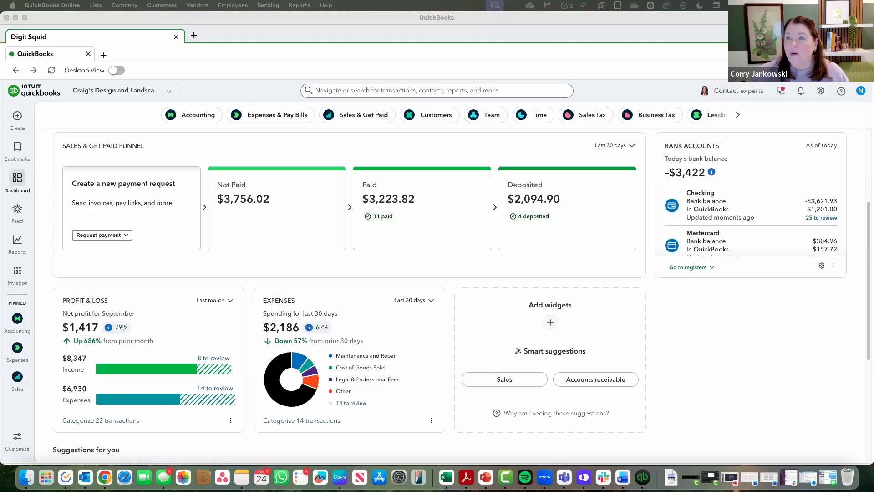
{"action": "left_click_drag", "start_coordinate": [640, 1], "coordinate": [223, 49]}
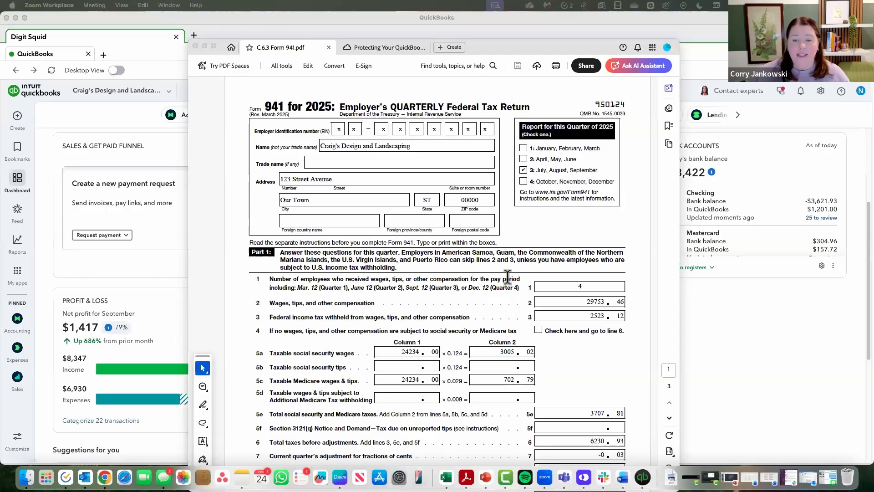
{"action": "scroll", "coordinate": [507, 277], "scroll_direction": "down", "scroll_amount": 5}
{"action": "scroll", "coordinate": [508, 277], "scroll_direction": "down", "scroll_amount": 15}
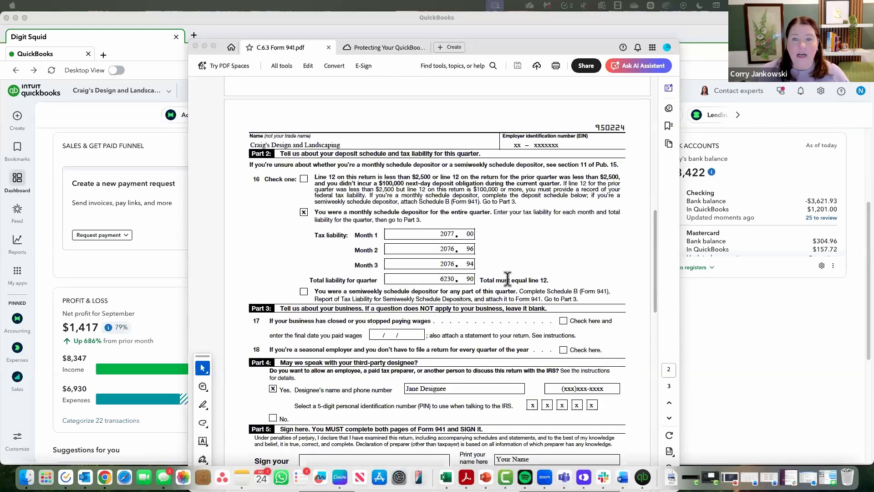
{"action": "scroll", "coordinate": [508, 277], "scroll_direction": "down", "scroll_amount": 2}
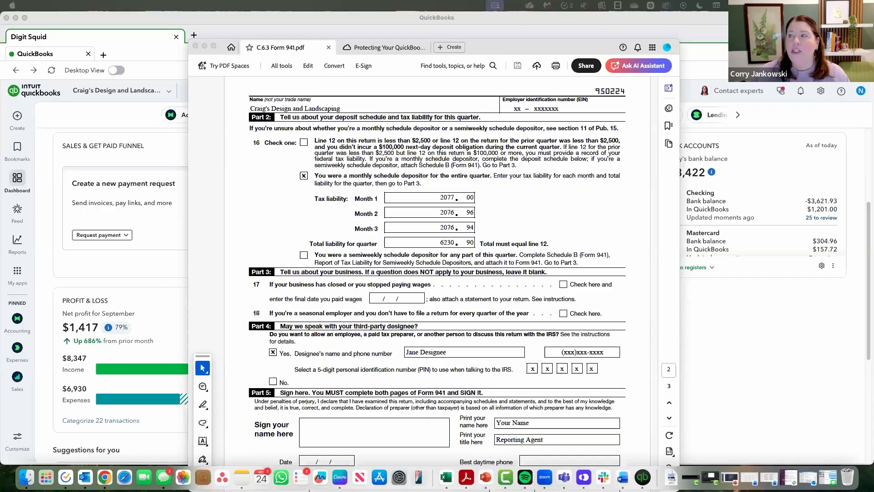
{"action": "key", "text": "super+Tab"}
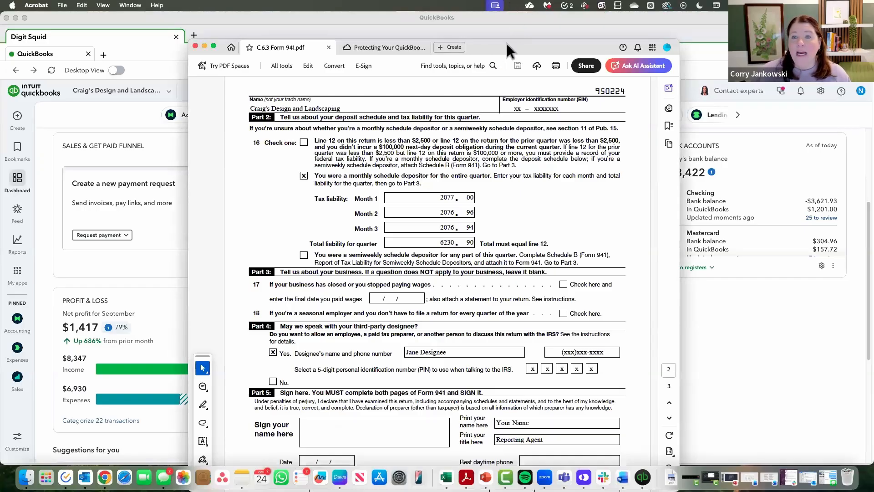
{"action": "left_click_drag", "start_coordinate": [511, 48], "coordinate": [873, 21]}
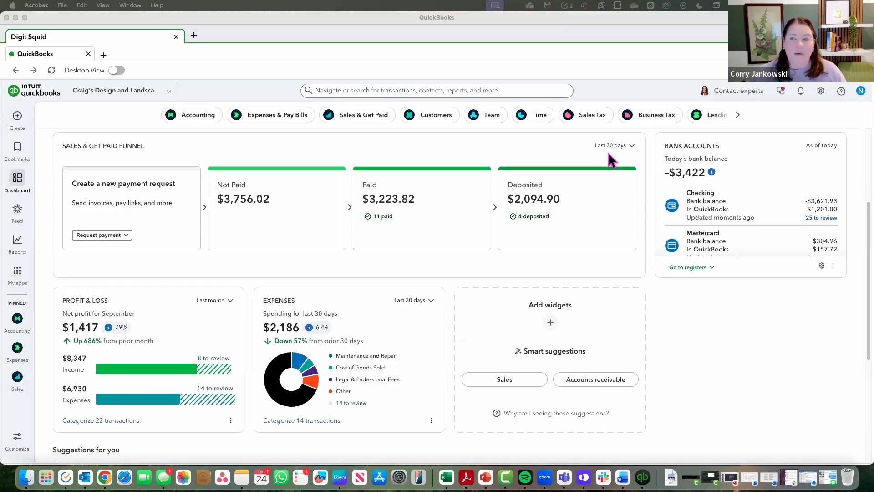
- Open the company's chart of accounts
{"action": "left_click", "coordinate": [822, 93]}
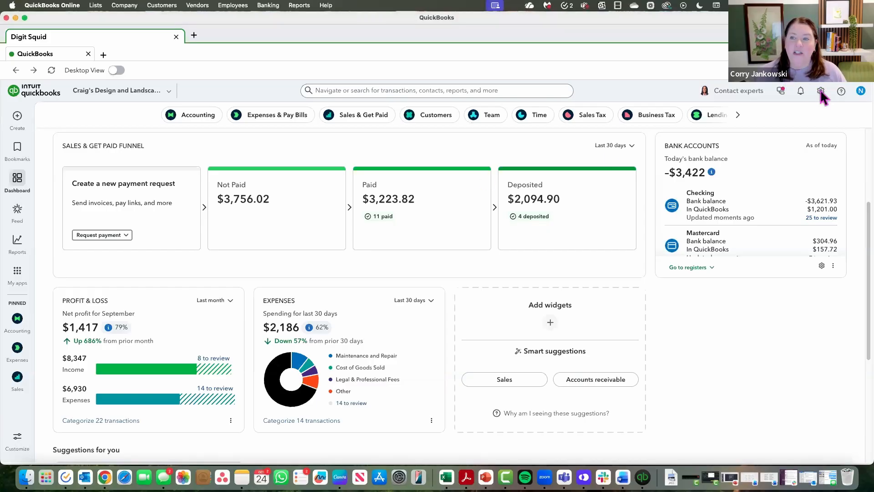
{"action": "left_click", "coordinate": [822, 93]}
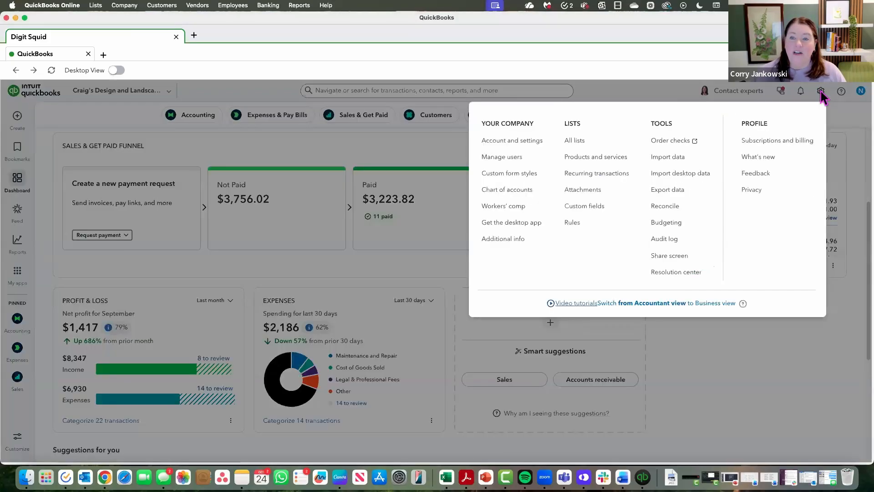
{"action": "left_click", "coordinate": [516, 196]}
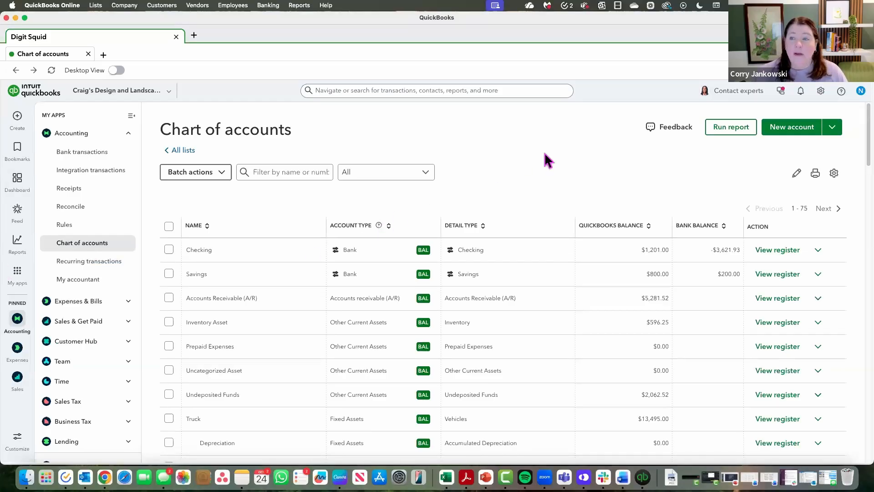
- Start a new account and name it FICA / FIT (941)
{"action": "left_click", "coordinate": [791, 129]}
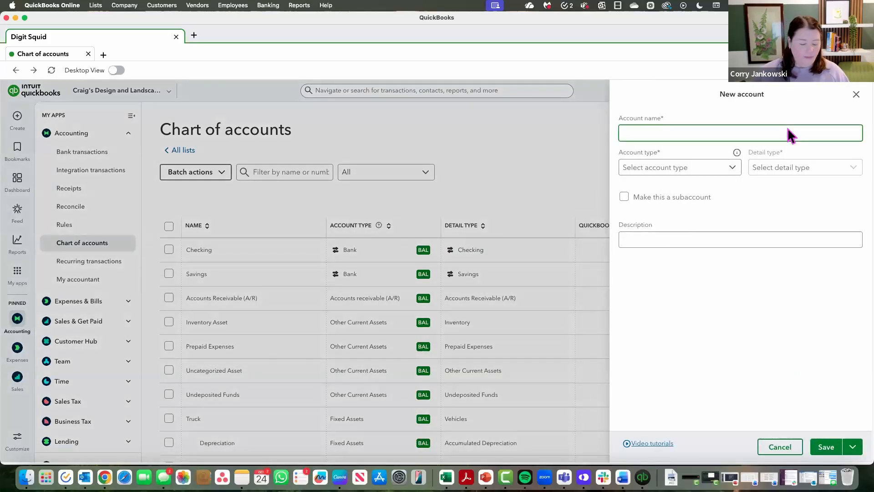
{"action": "type", "text": "FICA"}
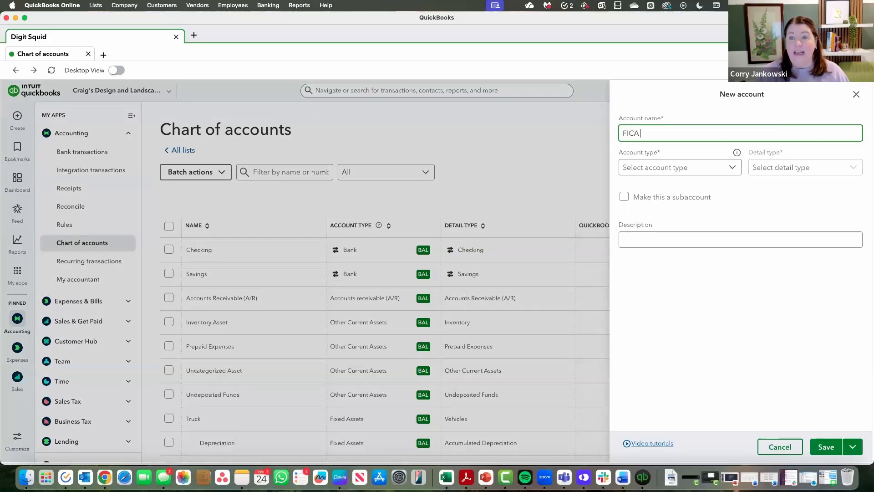
{"action": "type", "text": " / FIT"}
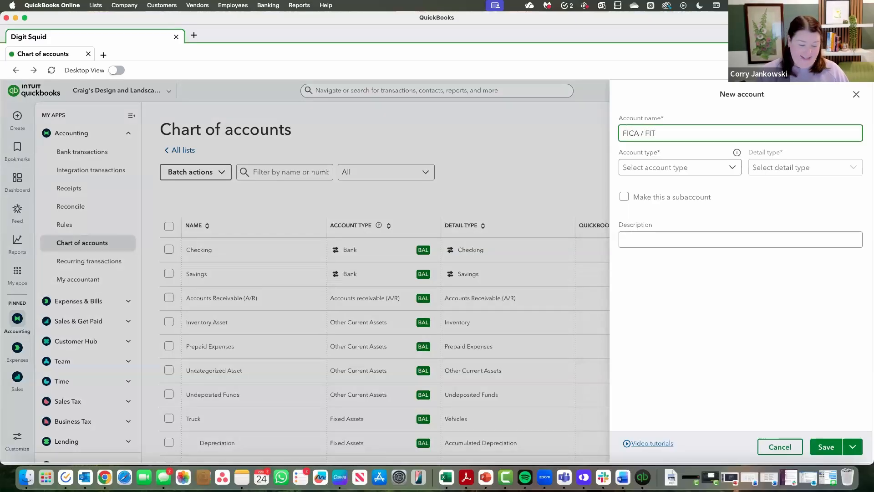
{"action": "type", "text": " ("}
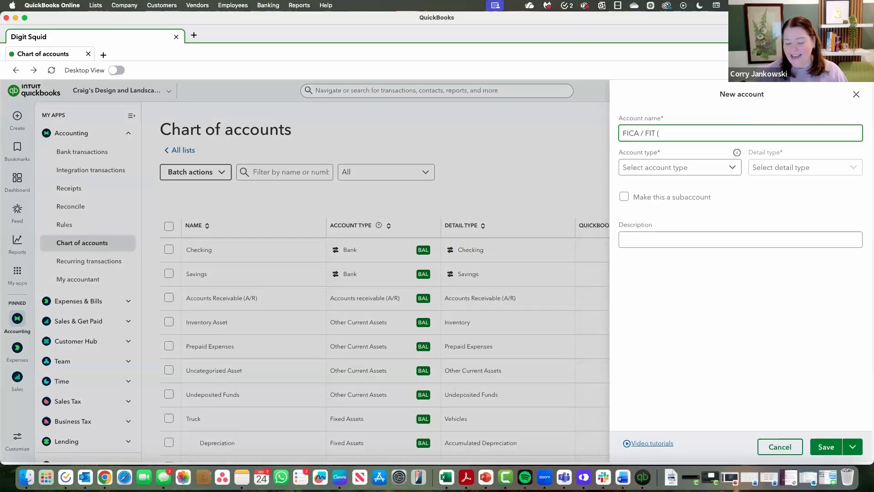
{"action": "type", "text": "941"}
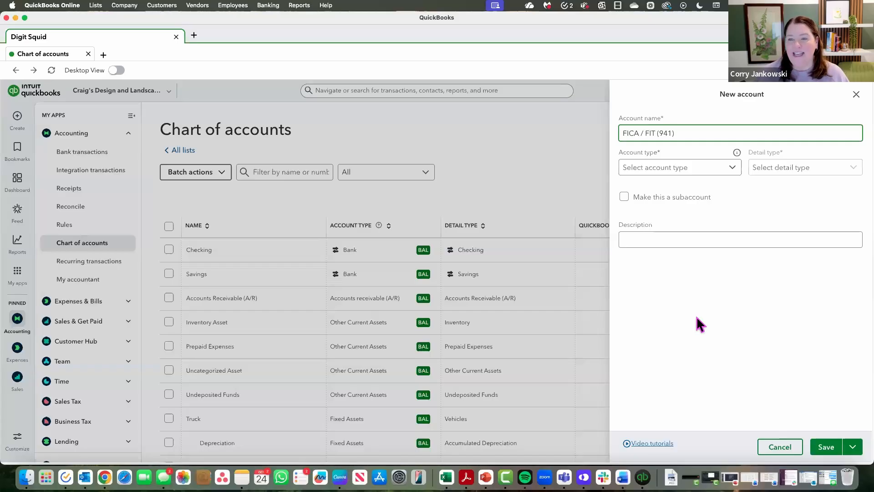
{"action": "left_click_drag", "start_coordinate": [675, 133], "coordinate": [614, 131]}
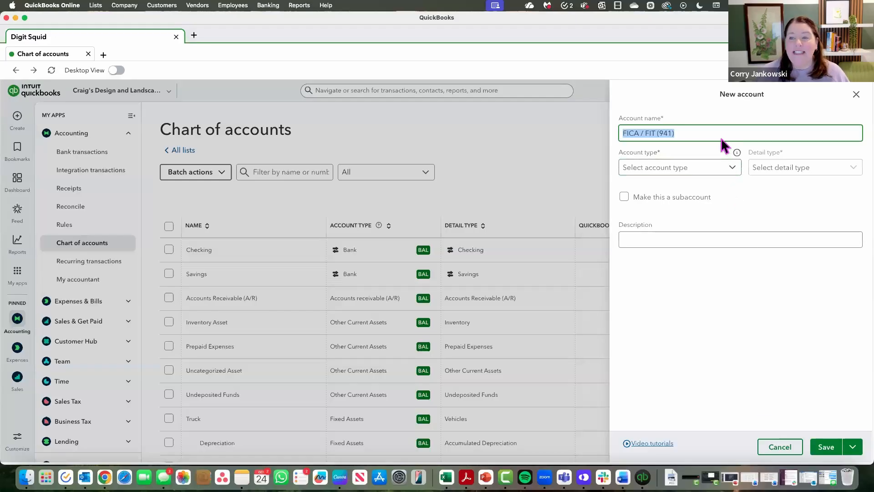
{"action": "left_click", "coordinate": [692, 139]}
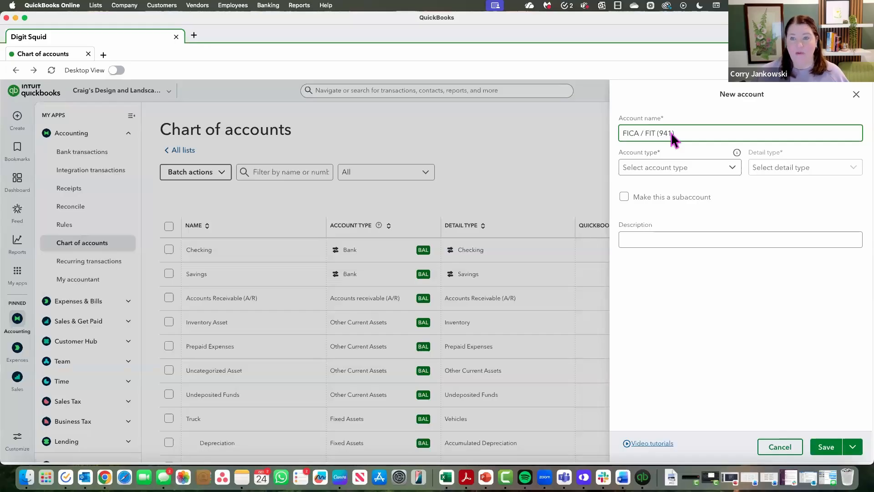
- Set the new account's type to Other Current Liabilities and its detail type to Payroll Tax Payable
{"action": "left_click", "coordinate": [687, 172]}
{"action": "scroll", "coordinate": [697, 248], "scroll_direction": "down", "scroll_amount": 3}
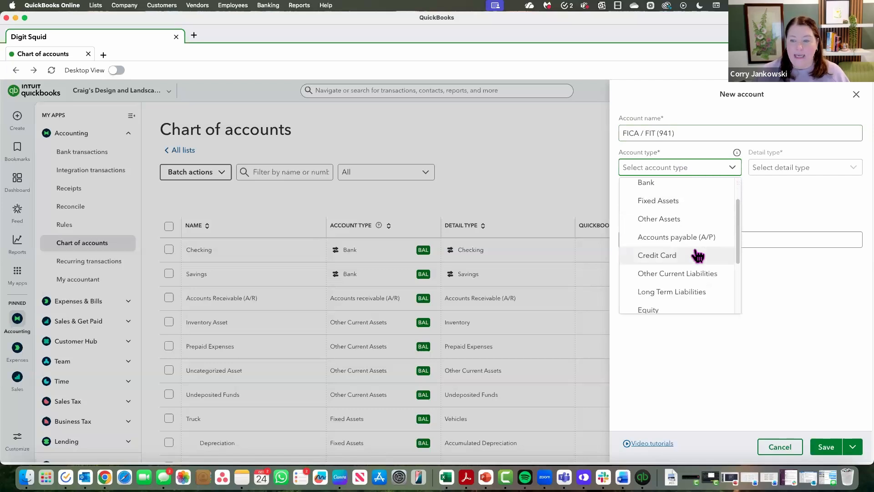
{"action": "scroll", "coordinate": [698, 256], "scroll_direction": "down", "scroll_amount": 2}
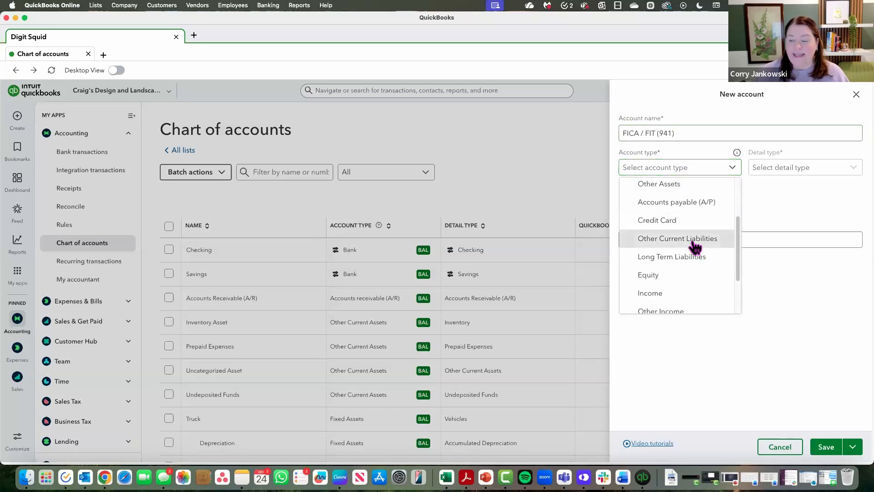
{"action": "left_click", "coordinate": [694, 241]}
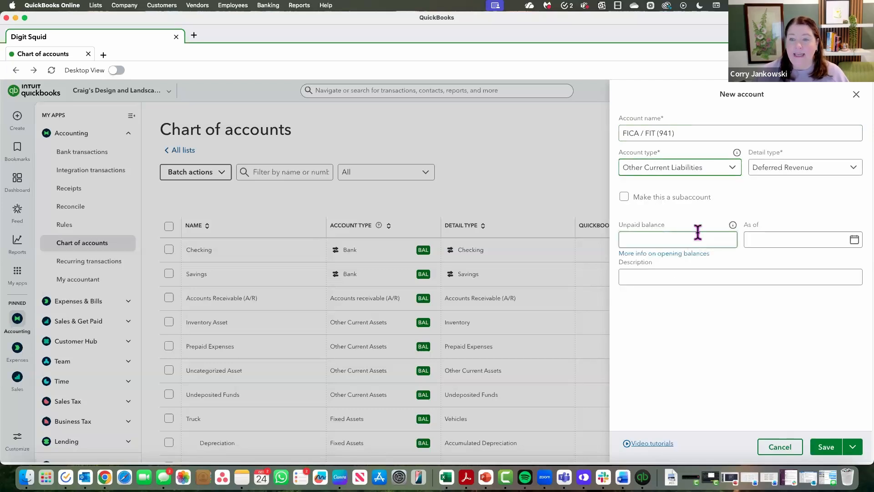
{"action": "left_click", "coordinate": [789, 173]}
{"action": "scroll", "coordinate": [786, 268], "scroll_direction": "down", "scroll_amount": 3}
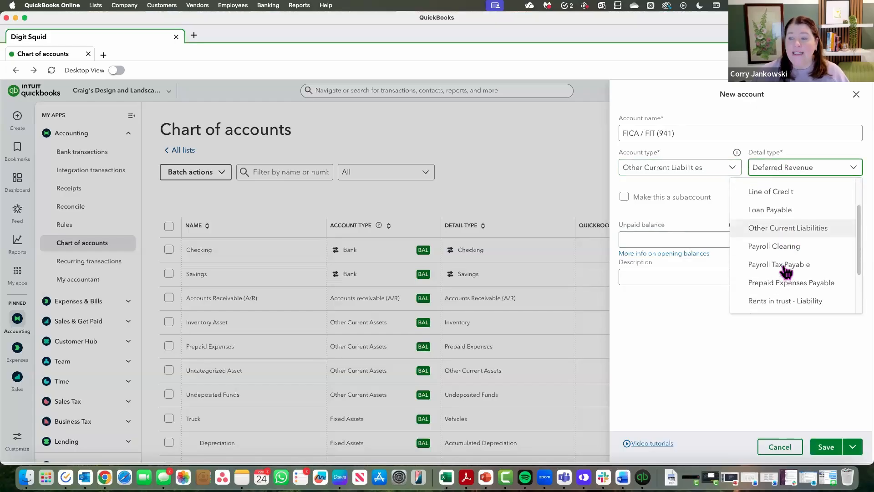
{"action": "left_click", "coordinate": [786, 264]}
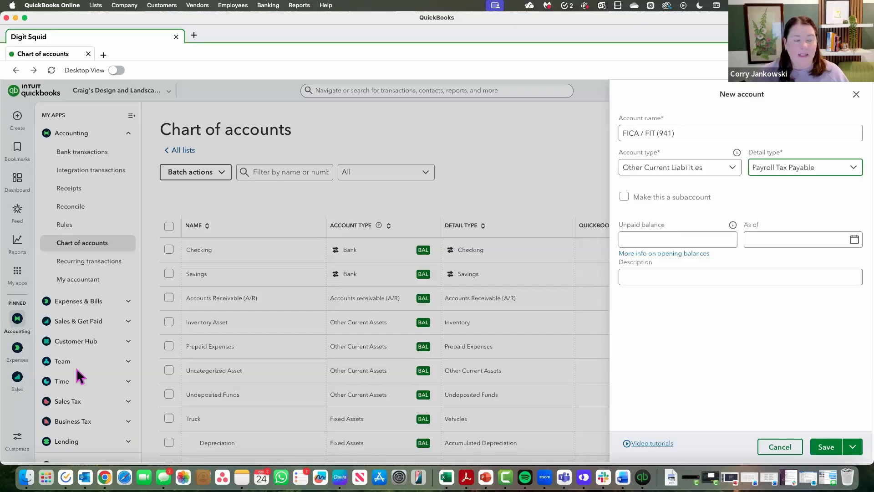
- Try to save the FICA / FIT (941) account with Save and new, and close the new account form
{"action": "left_click", "coordinate": [853, 447]}
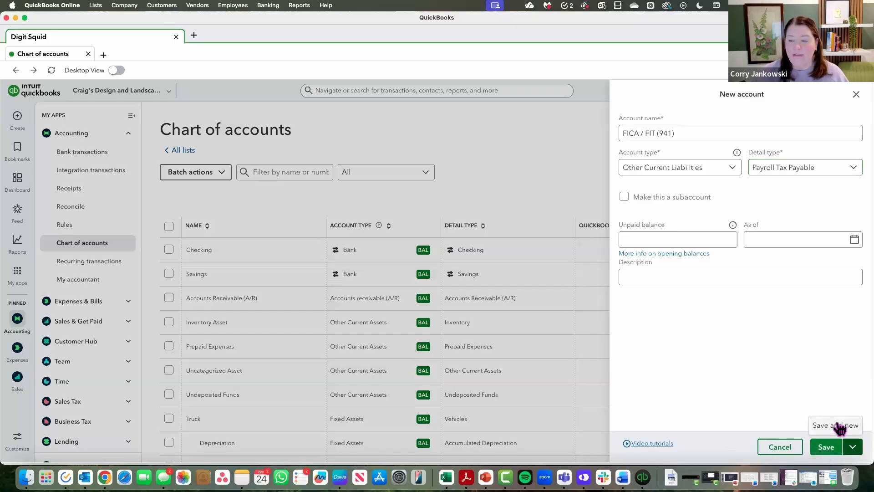
{"action": "left_click", "coordinate": [839, 426]}
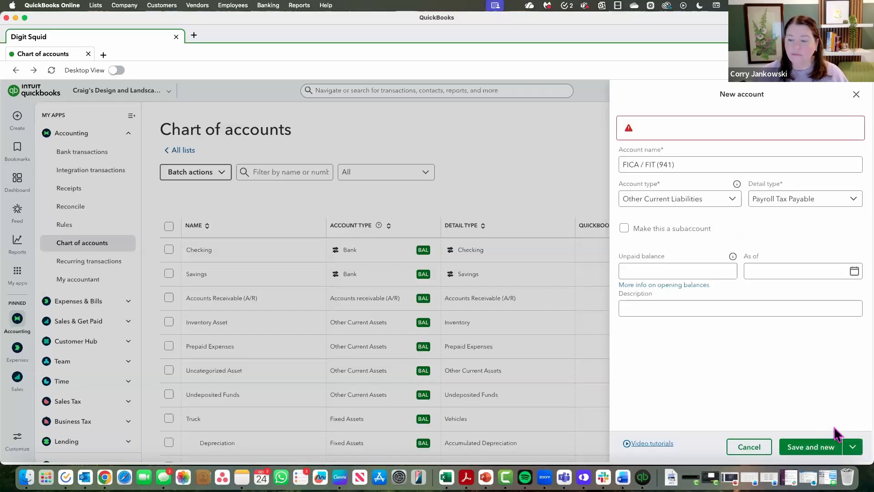
{"action": "left_click", "coordinate": [825, 450]}
{"action": "left_click", "coordinate": [825, 451]}
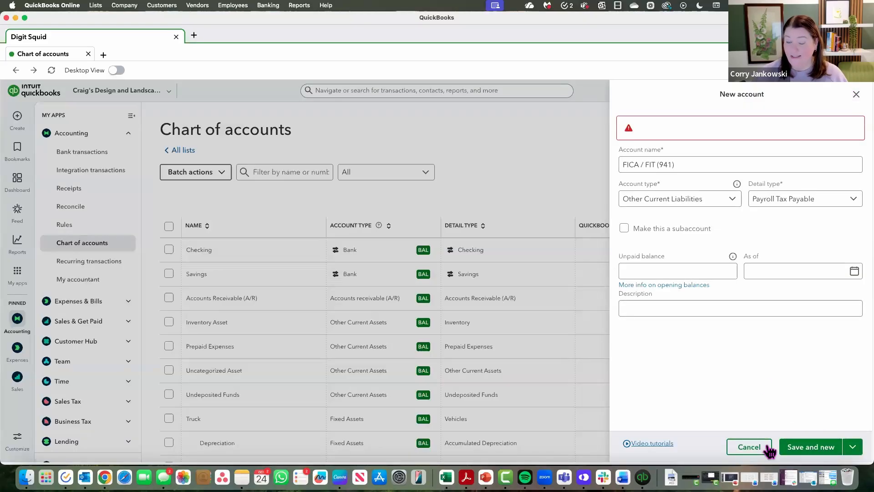
{"action": "left_click", "coordinate": [749, 447]}
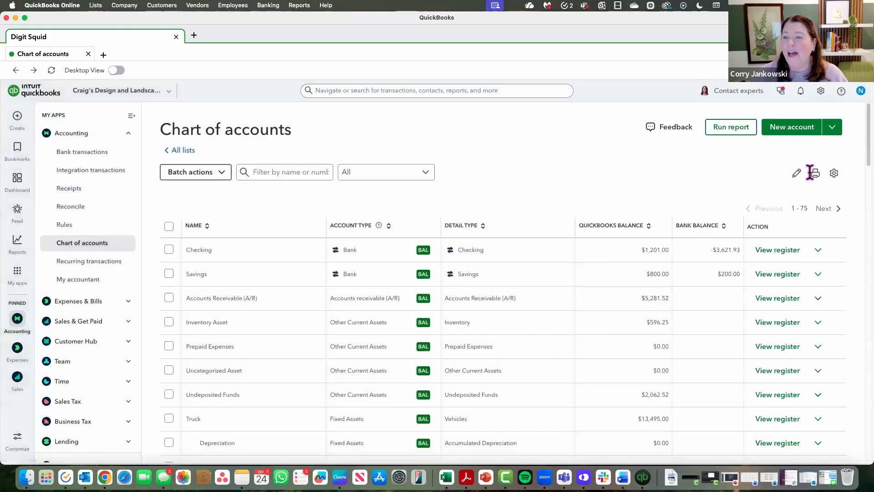
{"action": "left_click", "coordinate": [791, 132]}
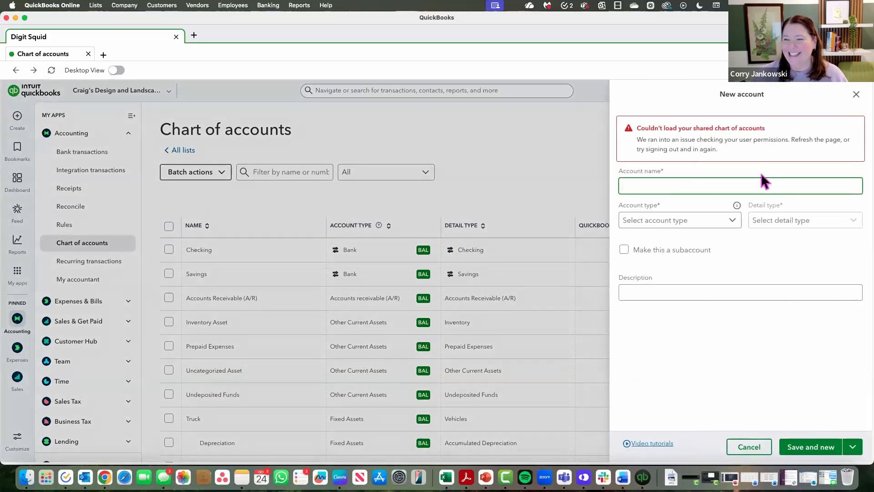
{"action": "left_click", "coordinate": [858, 97]}
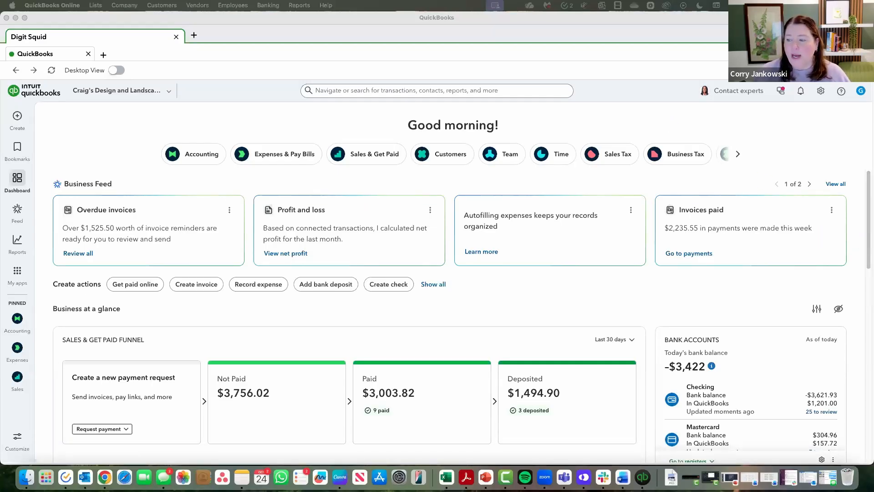
- Dismiss the QuickBooks transition survey and open the chart of accounts from the company settings
{"action": "left_click", "coordinate": [821, 91]}
{"action": "left_click", "coordinate": [821, 93]}
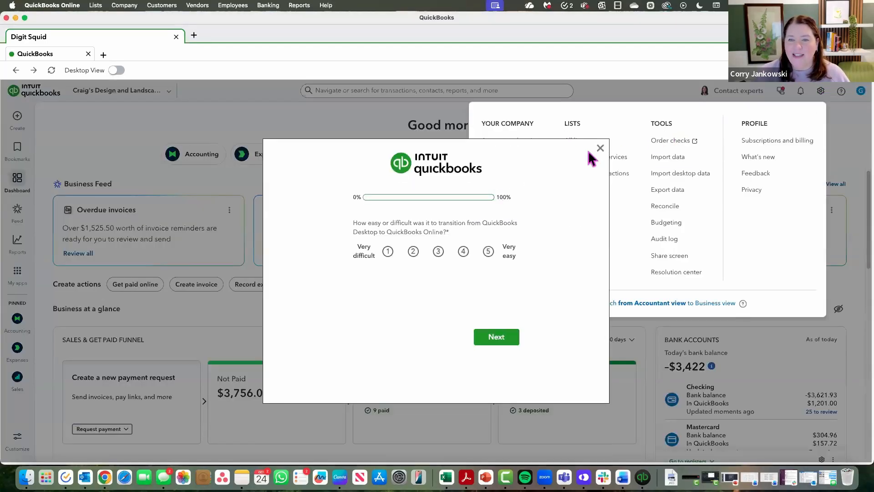
{"action": "left_click", "coordinate": [601, 149]}
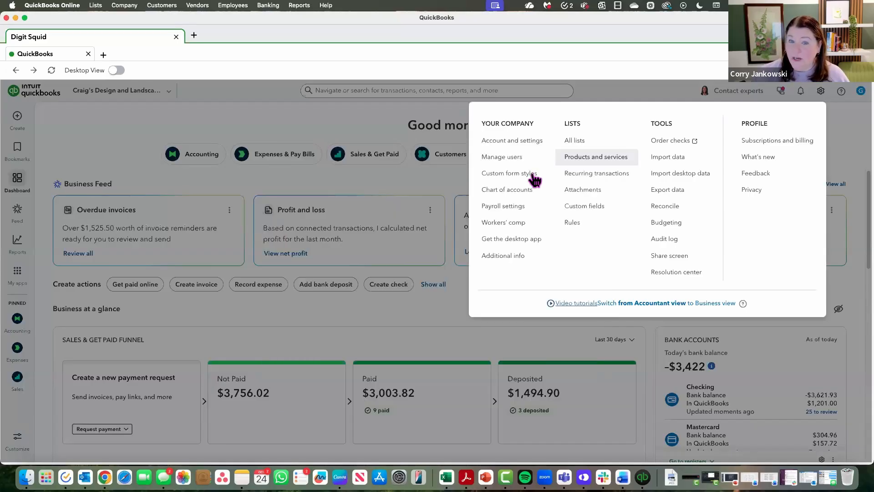
{"action": "left_click", "coordinate": [528, 189]}
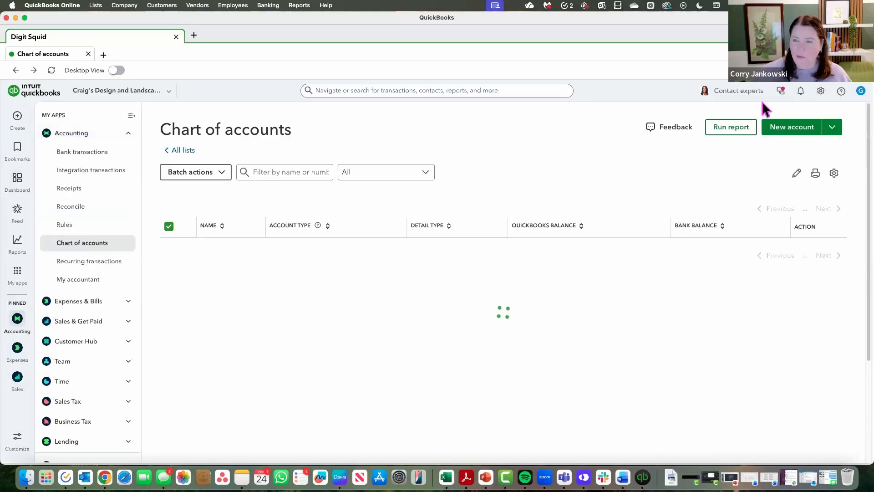
- Start a new account in the chart of accounts named FICA / FIT (941)
{"action": "left_click", "coordinate": [800, 130]}
{"action": "left_click", "coordinate": [708, 132]}
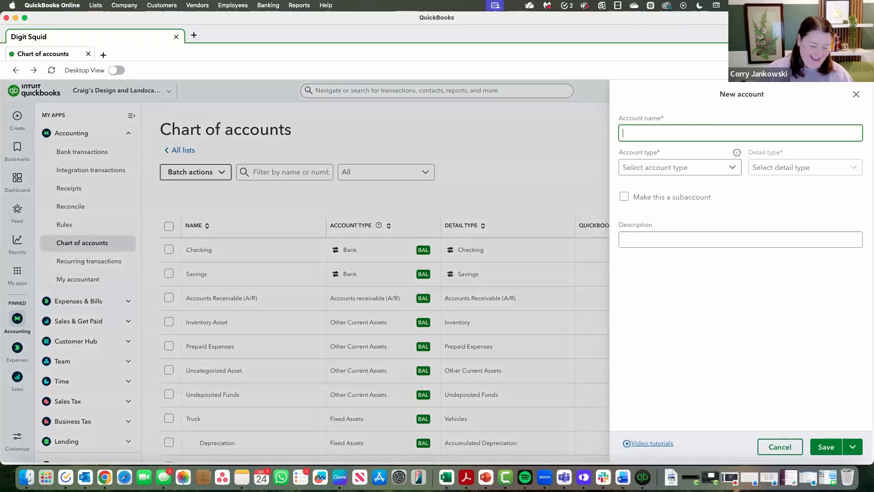
{"action": "type", "text": "FICA / FIT "}
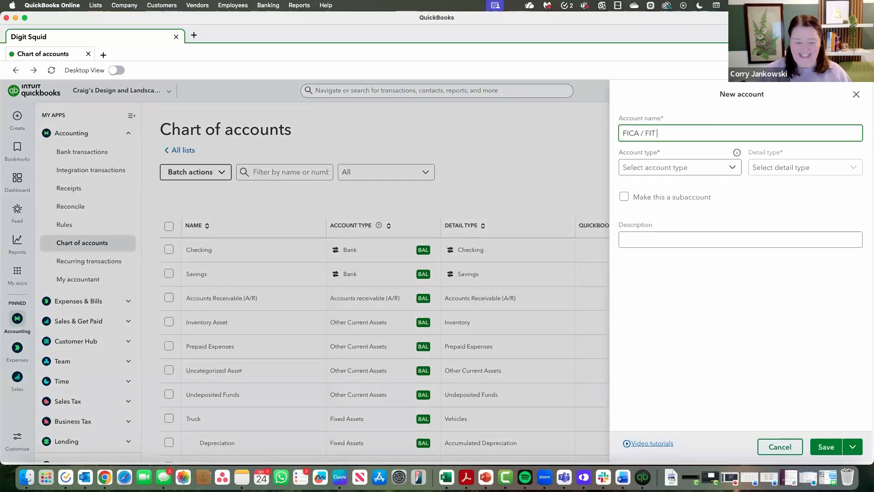
{"action": "type", "text": "(941)"}
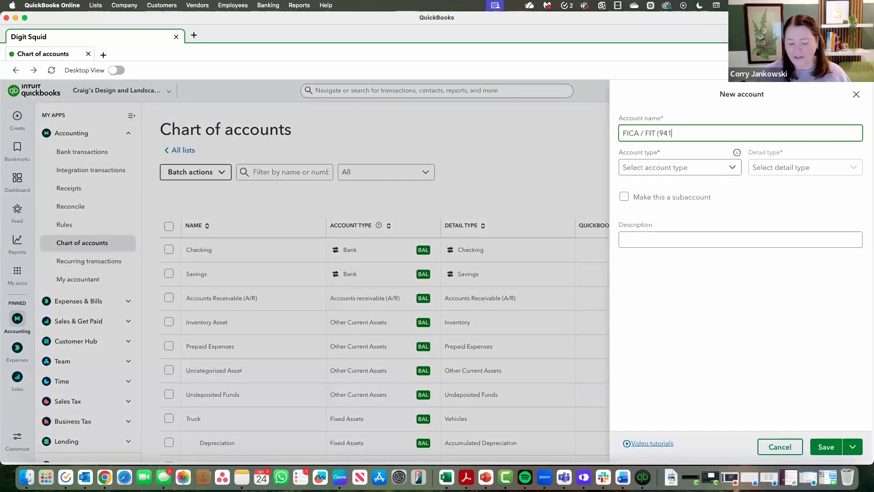
- Set the FICA / FIT (941) account's type to Other Current Liabilities
{"action": "left_click", "coordinate": [712, 173]}
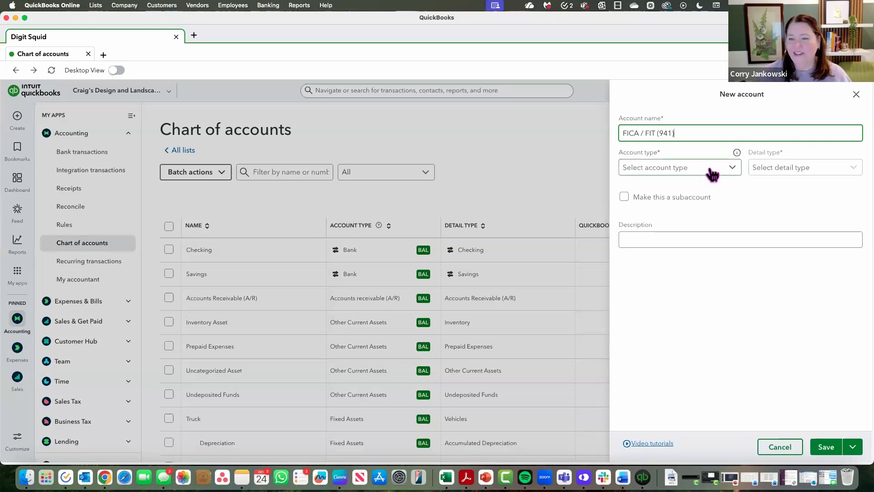
{"action": "scroll", "coordinate": [706, 272], "scroll_direction": "down", "scroll_amount": 3}
{"action": "left_click", "coordinate": [697, 252]}
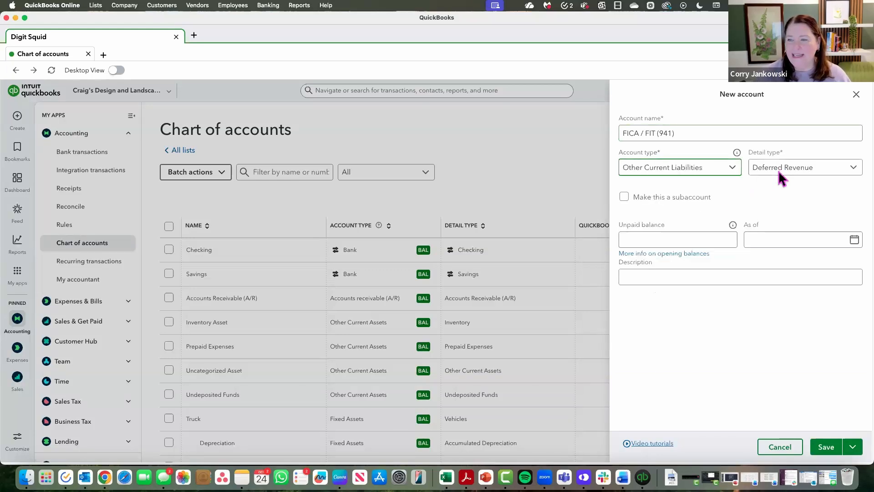
- Set the FICA / FIT (941) account's detail type to Payroll Tax Payable, save it and start another new account
{"action": "left_click", "coordinate": [777, 167]}
{"action": "scroll", "coordinate": [768, 287], "scroll_direction": "down", "scroll_amount": 1}
{"action": "left_click", "coordinate": [767, 291]}
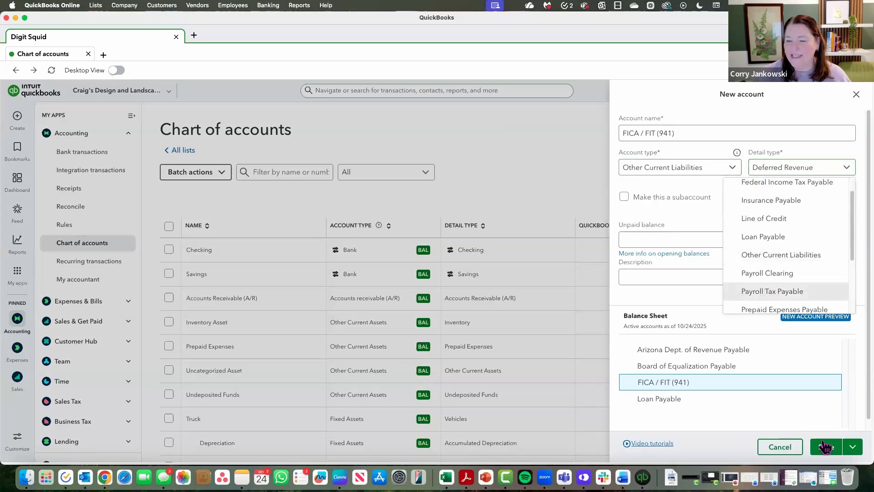
{"action": "left_click", "coordinate": [853, 451]}
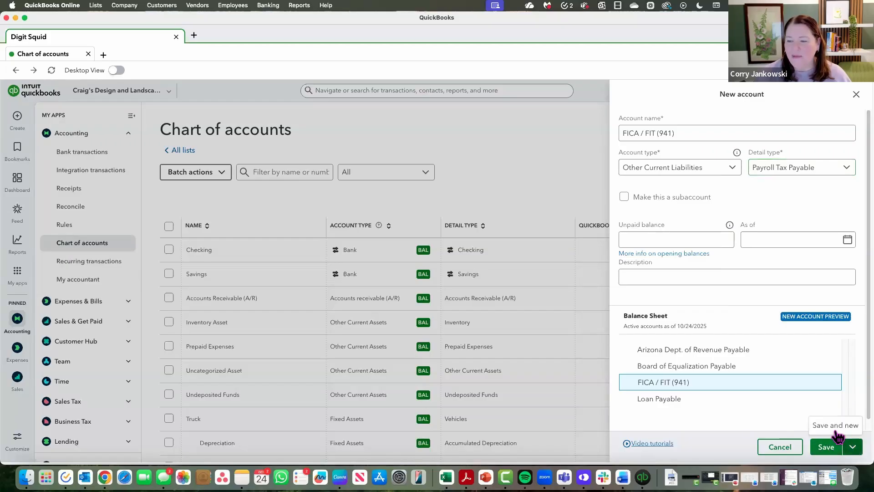
{"action": "left_click", "coordinate": [834, 425]}
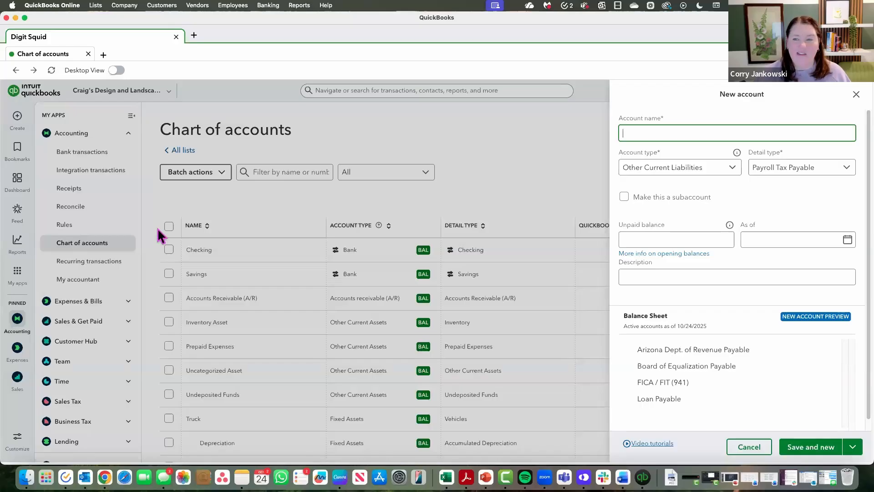
- Name the new account Wage Expense and set its account type to Expenses
{"action": "type", "text": "Wage Expense"}
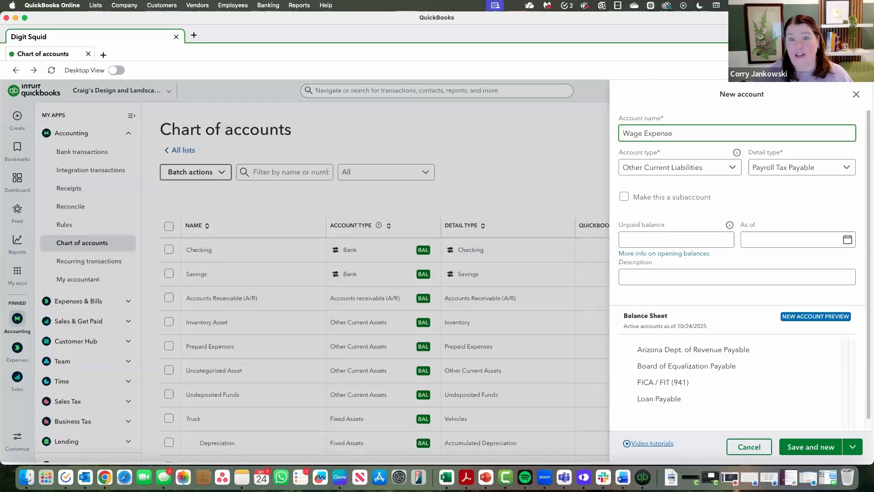
{"action": "left_click", "coordinate": [722, 172]}
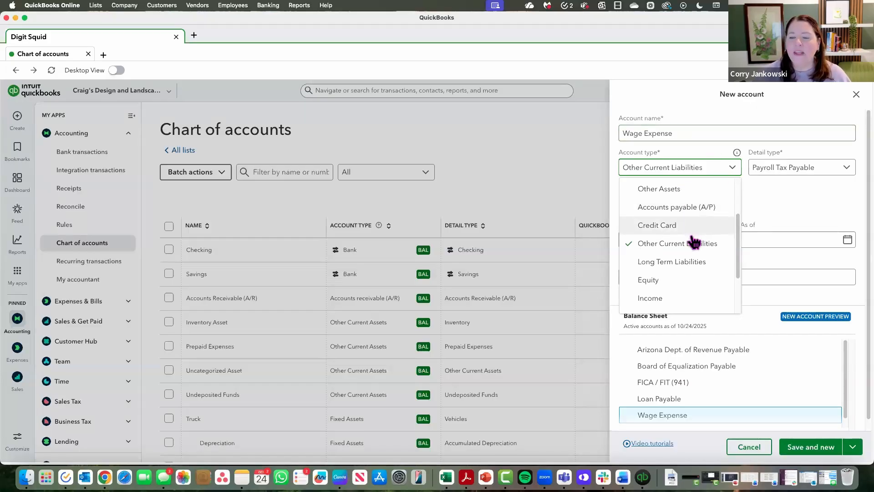
{"action": "scroll", "coordinate": [690, 255], "scroll_direction": "down", "scroll_amount": 3}
{"action": "left_click", "coordinate": [687, 288]}
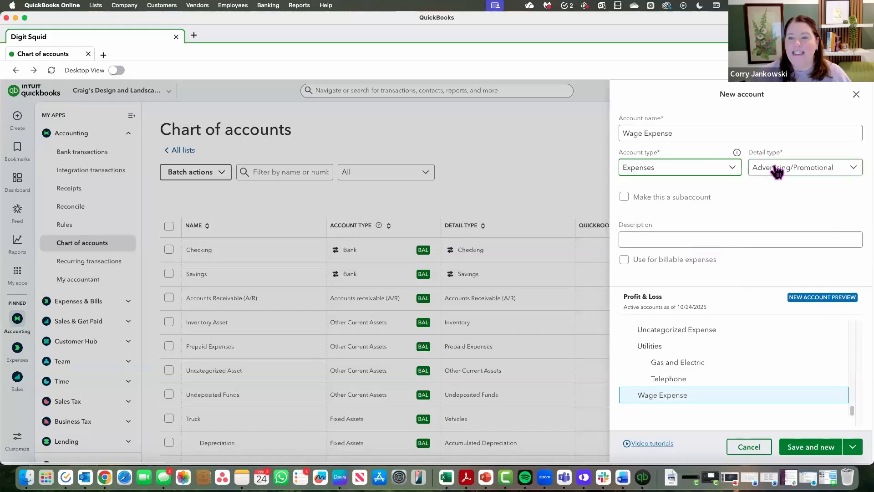
- Set the Wage Expense account's detail type to Payroll Wage Expenses, then save the account and close the form
{"action": "left_click", "coordinate": [777, 173]}
{"action": "scroll", "coordinate": [773, 260], "scroll_direction": "down", "scroll_amount": 5}
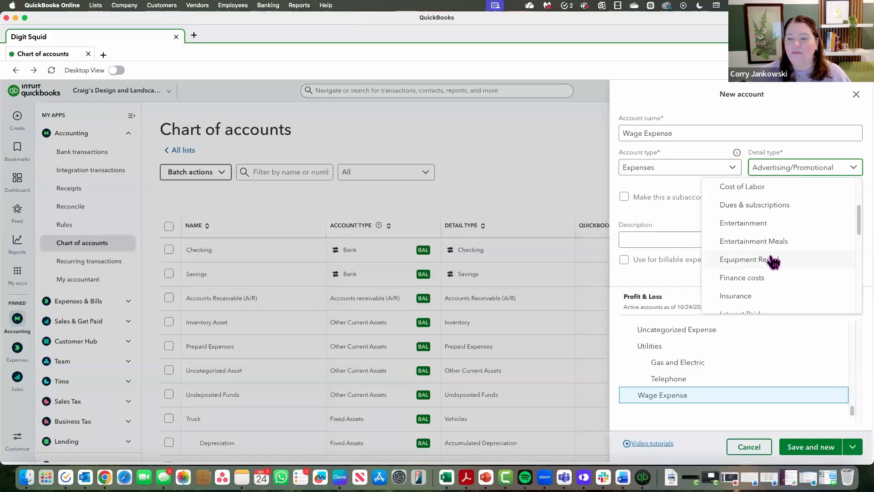
{"action": "scroll", "coordinate": [774, 261], "scroll_direction": "down", "scroll_amount": 2}
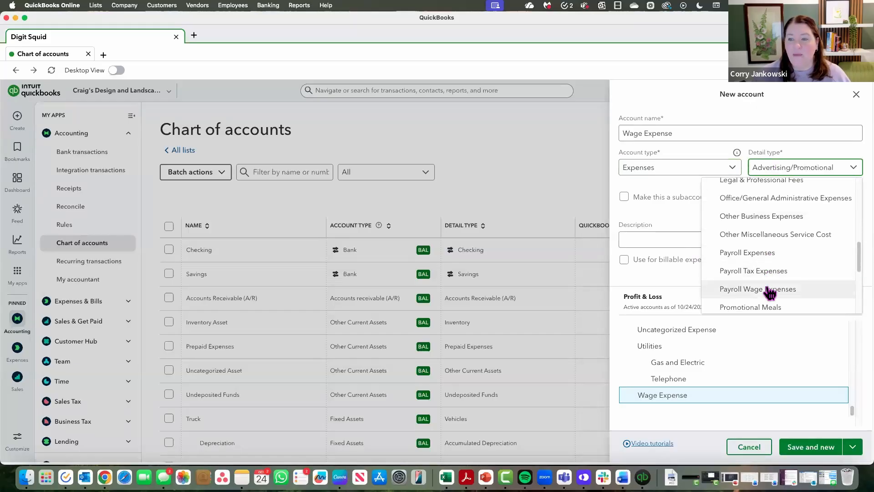
{"action": "left_click", "coordinate": [759, 296]}
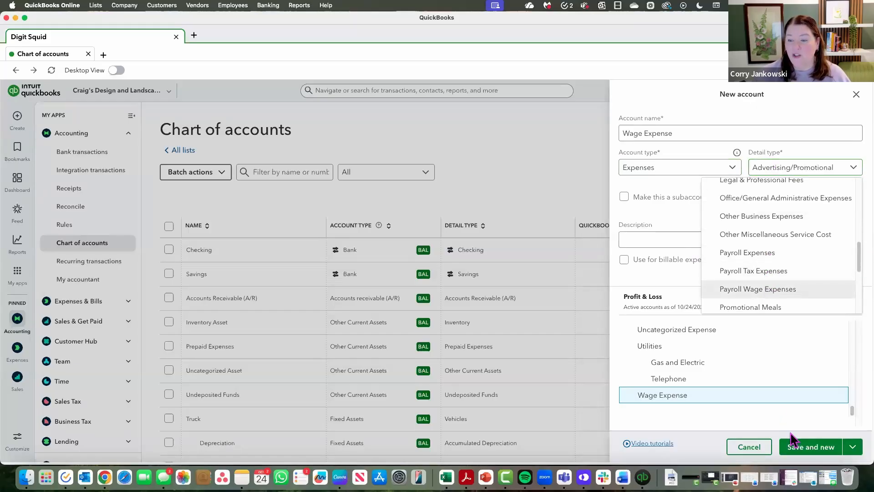
{"action": "left_click", "coordinate": [853, 447]}
{"action": "left_click", "coordinate": [829, 426]}
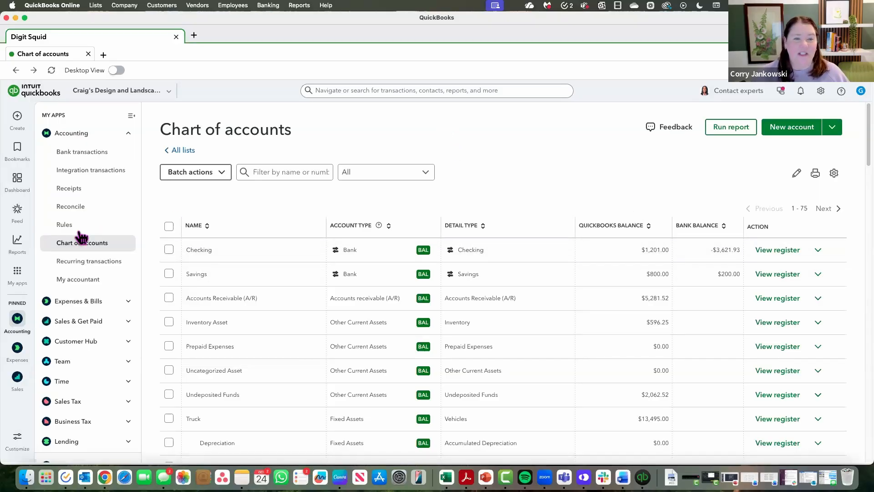
{"action": "left_click", "coordinate": [255, 171]}
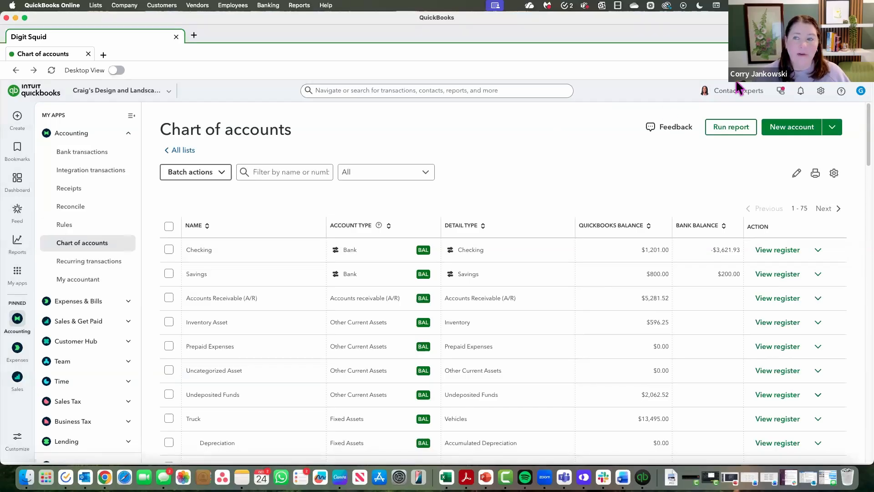
- Start a data import for the Journal Entries record type and browse for the CSV file to upload
{"action": "left_click", "coordinate": [821, 93]}
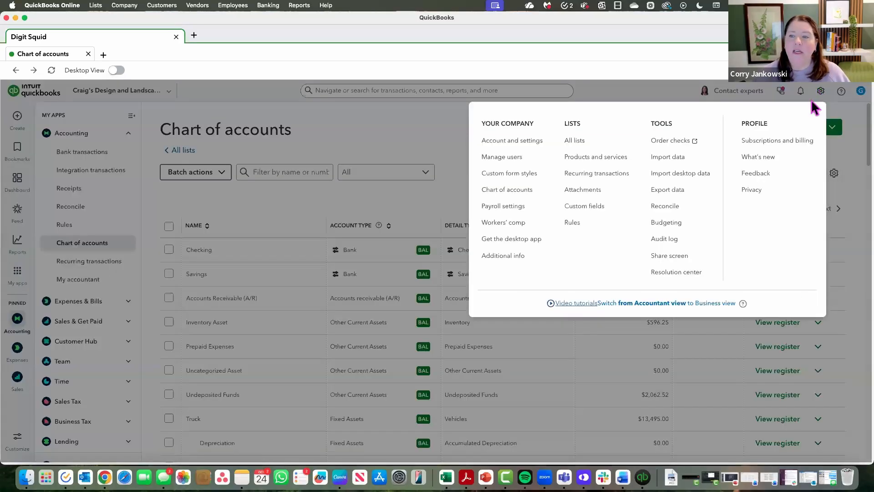
{"action": "left_click", "coordinate": [671, 160]}
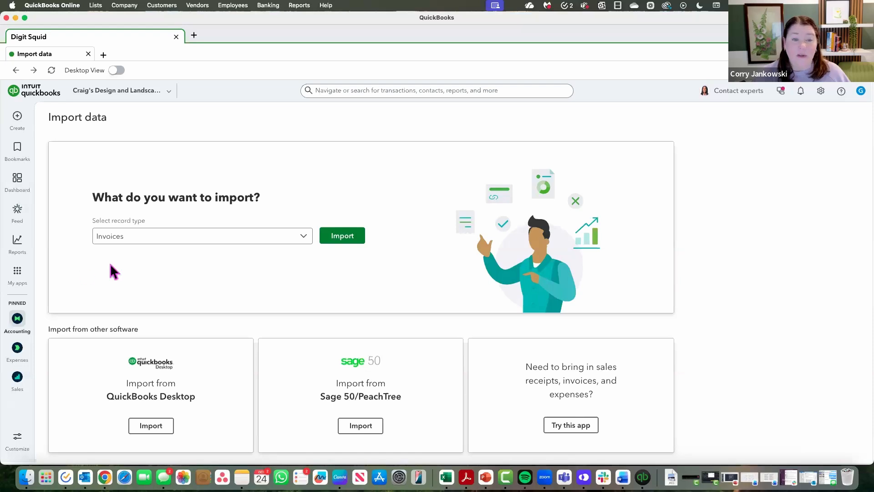
{"action": "left_click", "coordinate": [305, 239]}
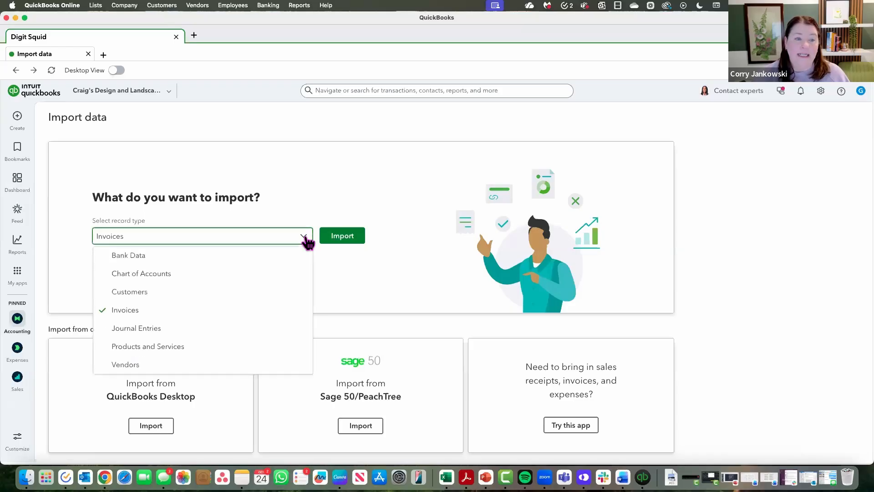
{"action": "left_click", "coordinate": [142, 328]}
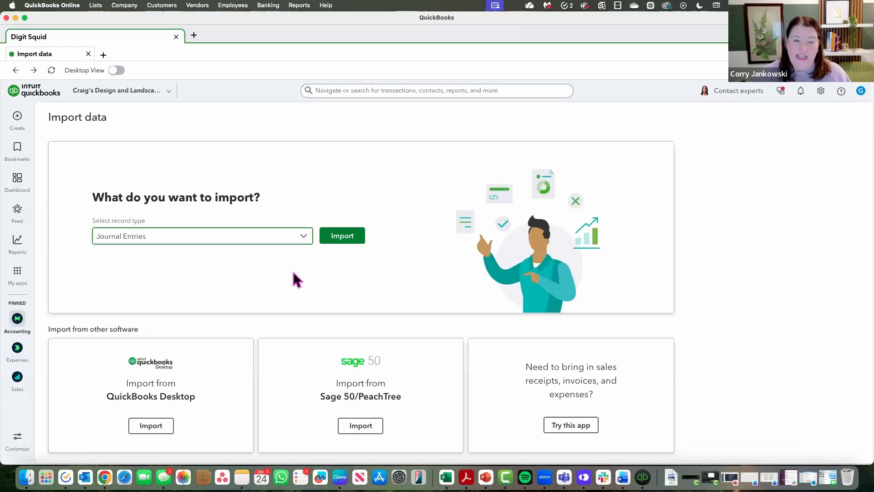
{"action": "left_click", "coordinate": [345, 237]}
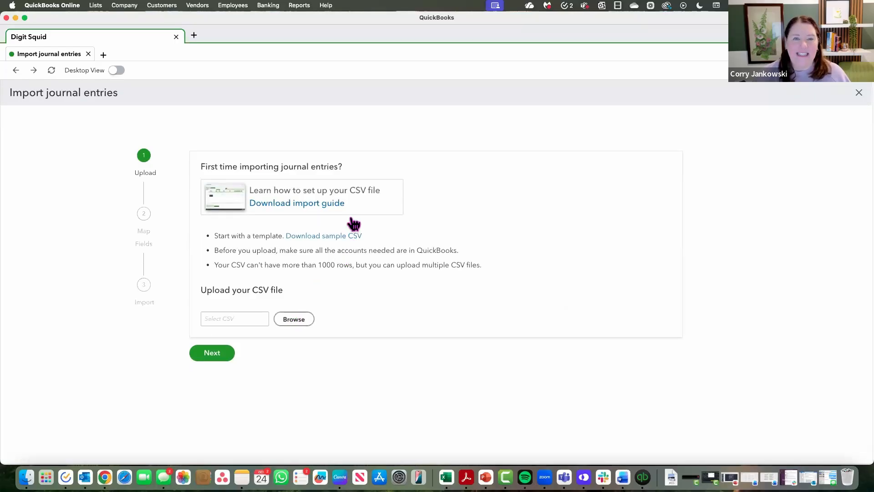
{"action": "left_click", "coordinate": [295, 318]}
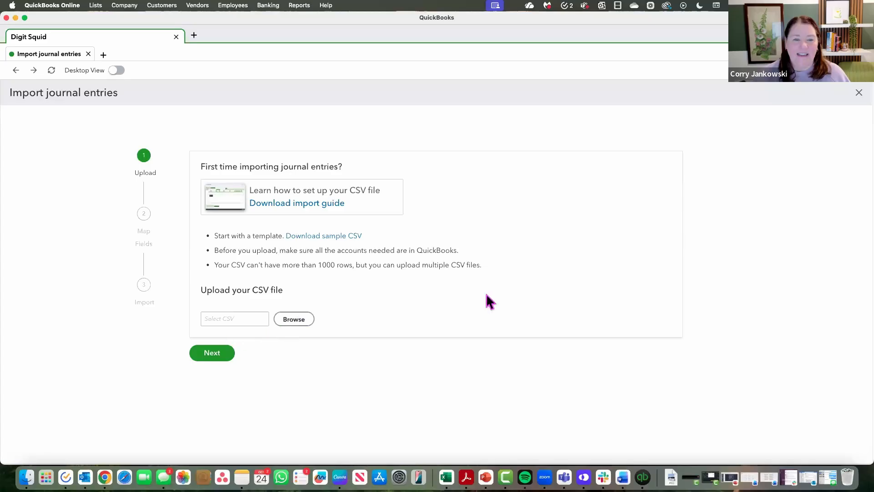
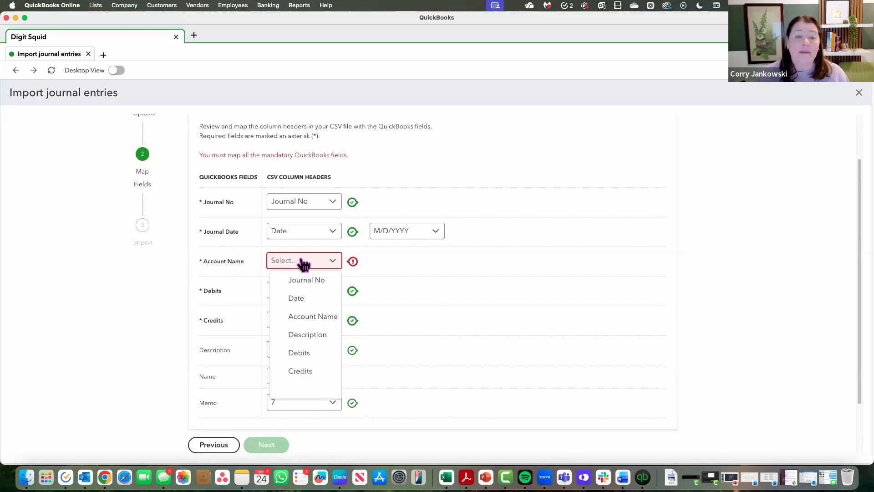
- Map the Account Name field to the CSV's Account Name column, complete the journal entries import and dismiss its confirmation
{"action": "left_click", "coordinate": [308, 321]}
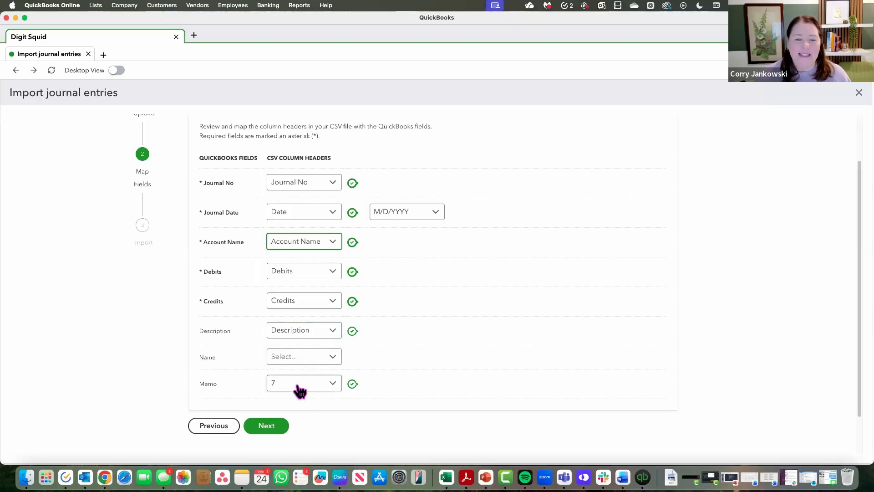
{"action": "left_click", "coordinate": [267, 427]}
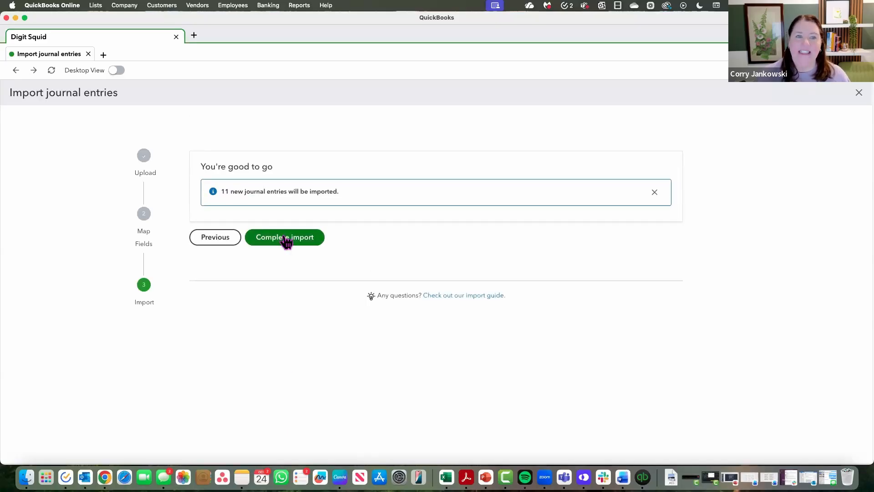
{"action": "left_click", "coordinate": [285, 237]}
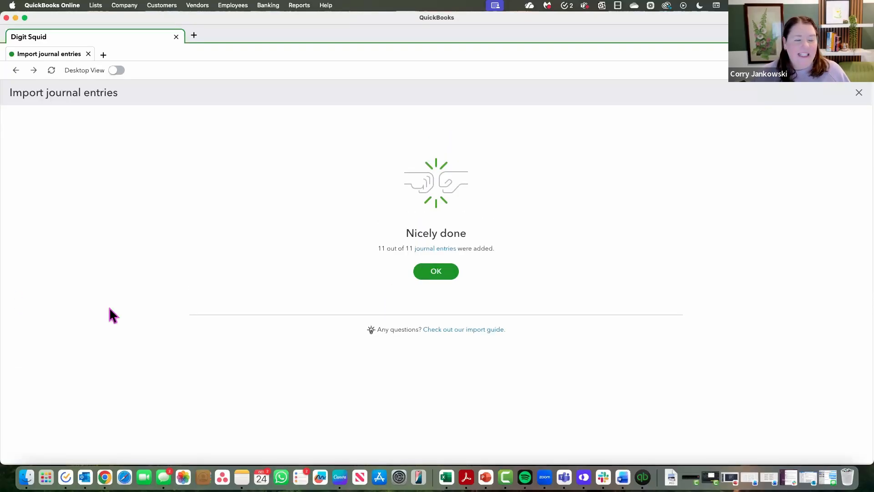
{"action": "left_click", "coordinate": [441, 275]}
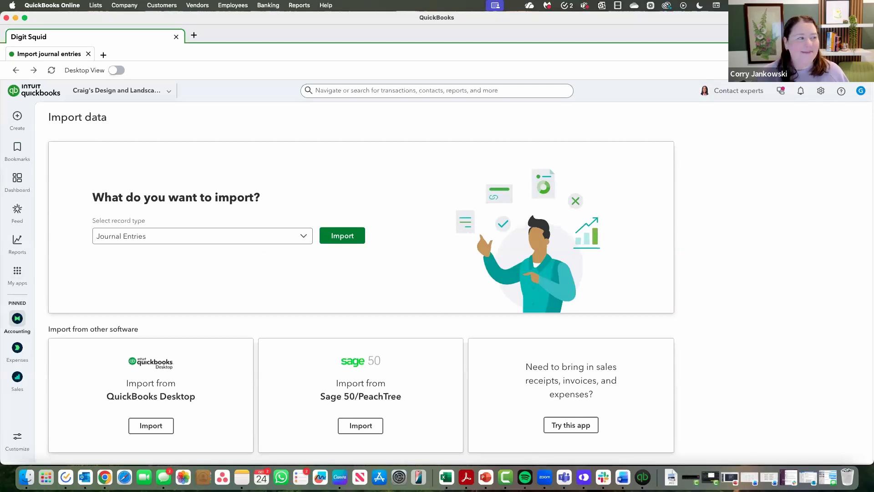
- Open account reconciliation, dismiss the introduction and choose FICA / FIT (941) as the account to reconcile
{"action": "mouse_move", "coordinate": [19, 259]}
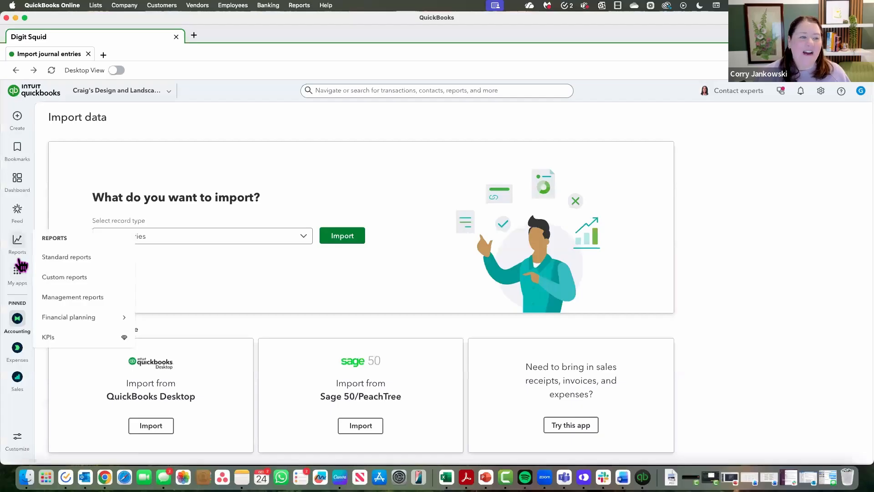
{"action": "mouse_move", "coordinate": [16, 320]}
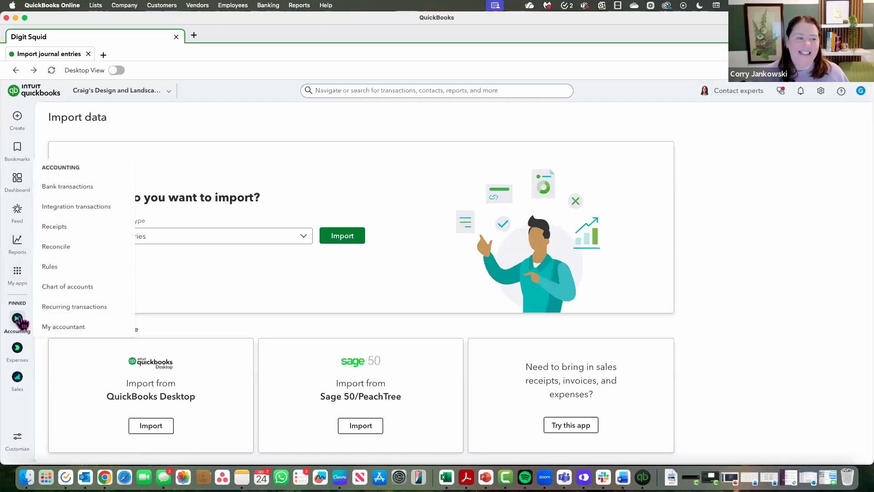
{"action": "left_click", "coordinate": [58, 248]}
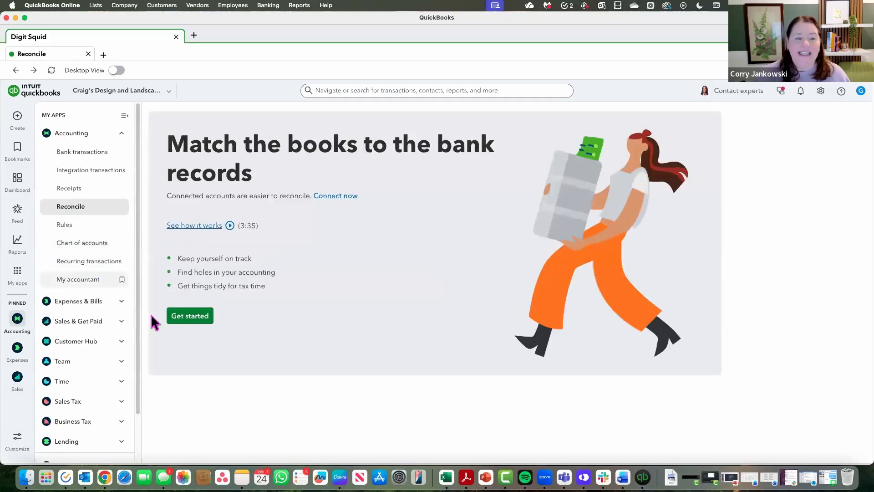
{"action": "left_click", "coordinate": [188, 320]}
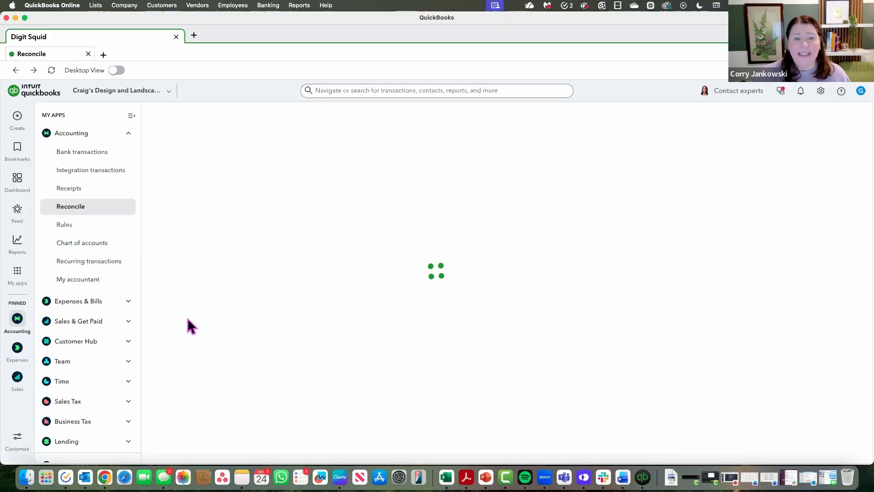
{"action": "left_click", "coordinate": [586, 176]}
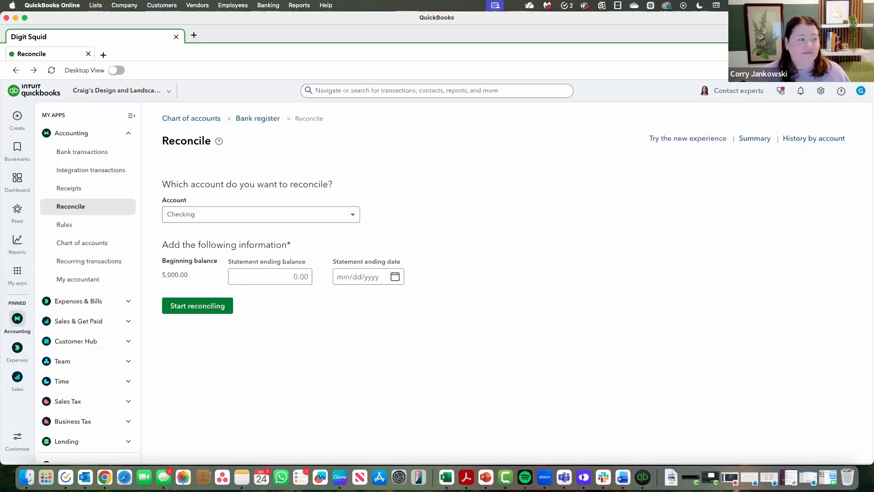
{"action": "left_click", "coordinate": [233, 214]}
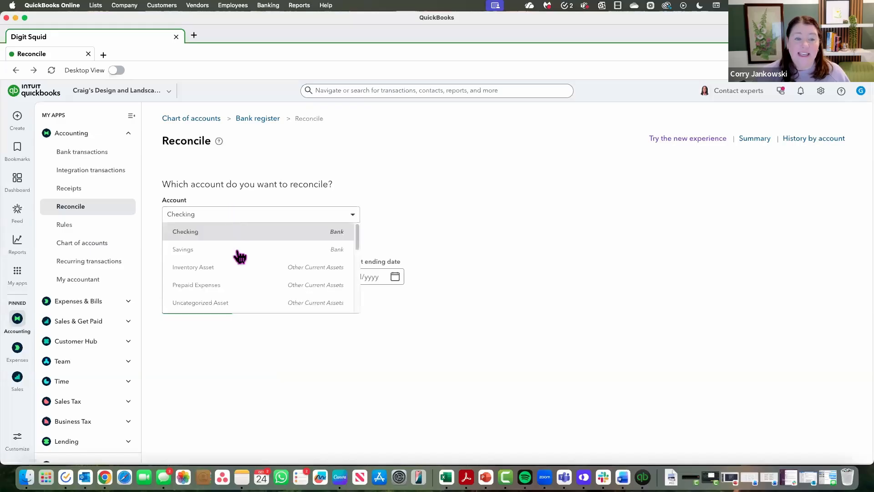
{"action": "scroll", "coordinate": [236, 254], "scroll_direction": "down", "scroll_amount": 10}
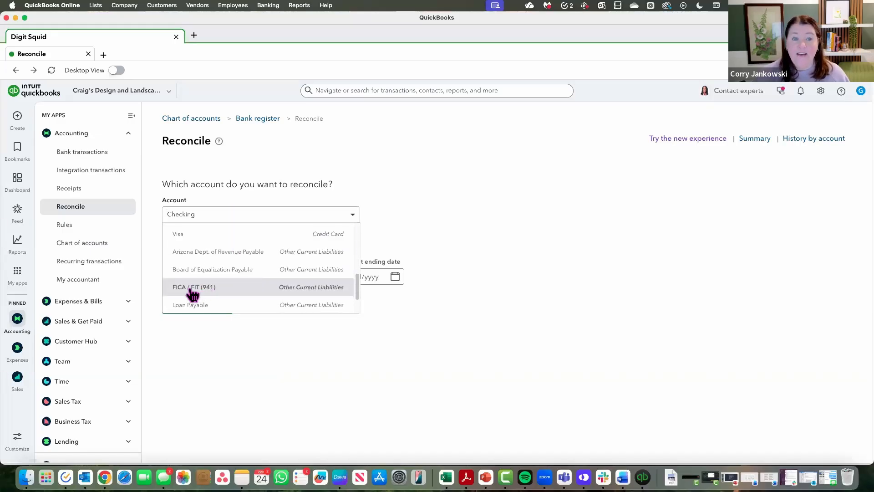
{"action": "left_click", "coordinate": [194, 287]}
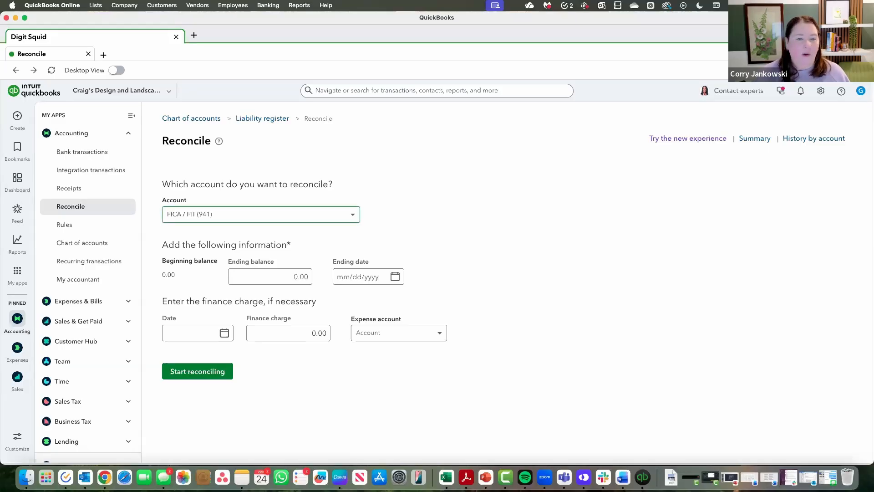
- Leave the ending balance at 0.00, set the ending date to 09/30/2025 and start reconciling
{"action": "left_click", "coordinate": [288, 279]}
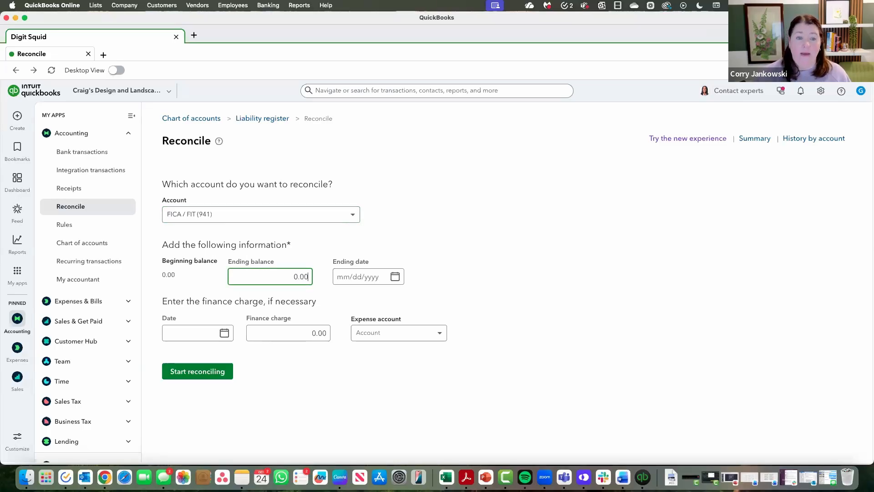
{"action": "key", "text": "Tab"}
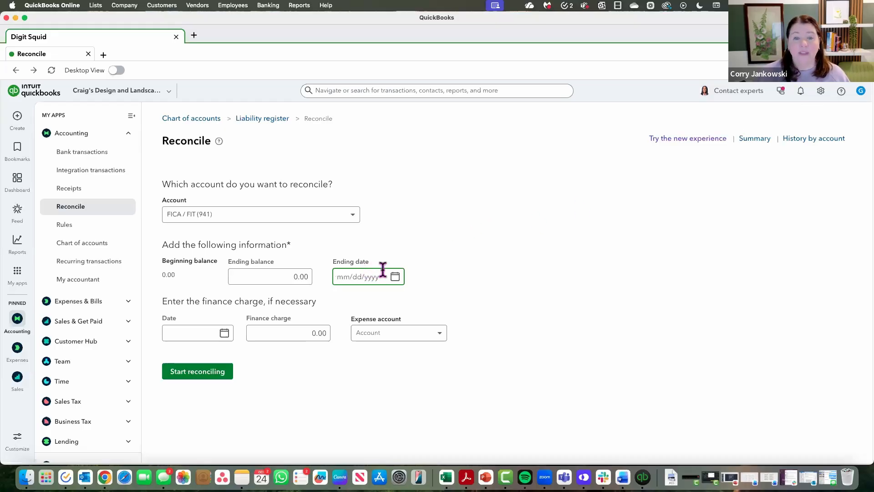
{"action": "left_click", "coordinate": [395, 276]}
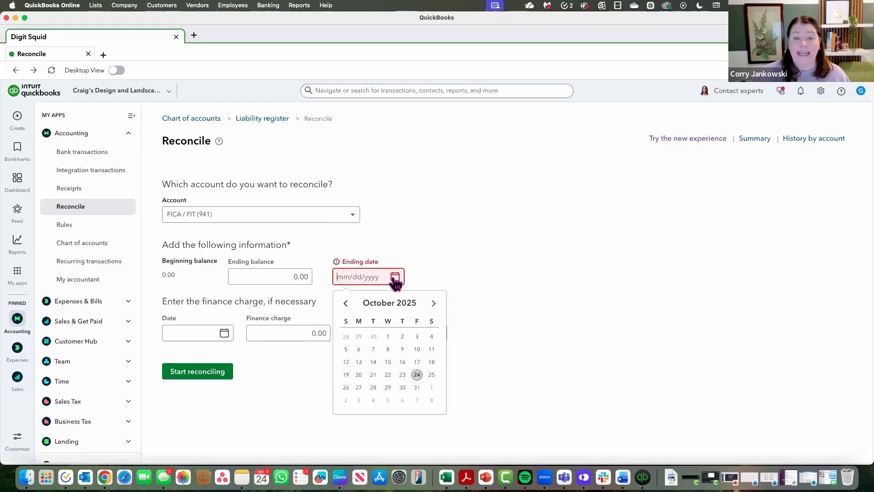
{"action": "left_click", "coordinate": [345, 304]}
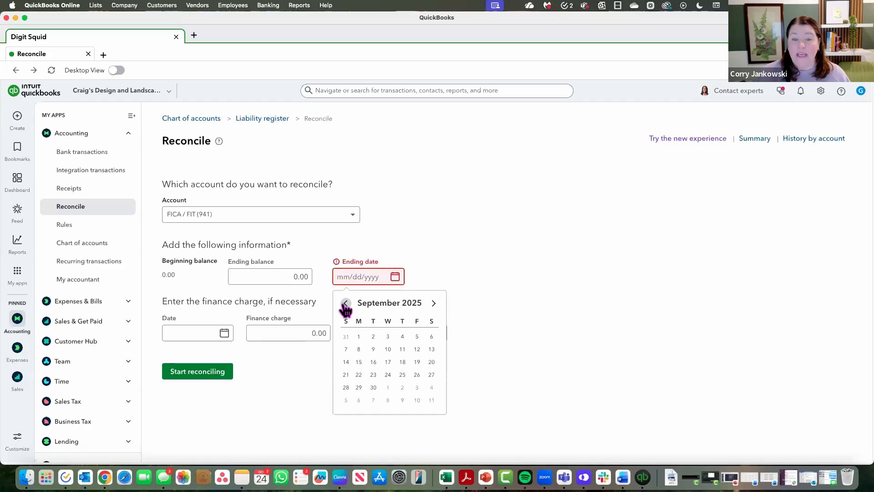
{"action": "left_click", "coordinate": [374, 387]}
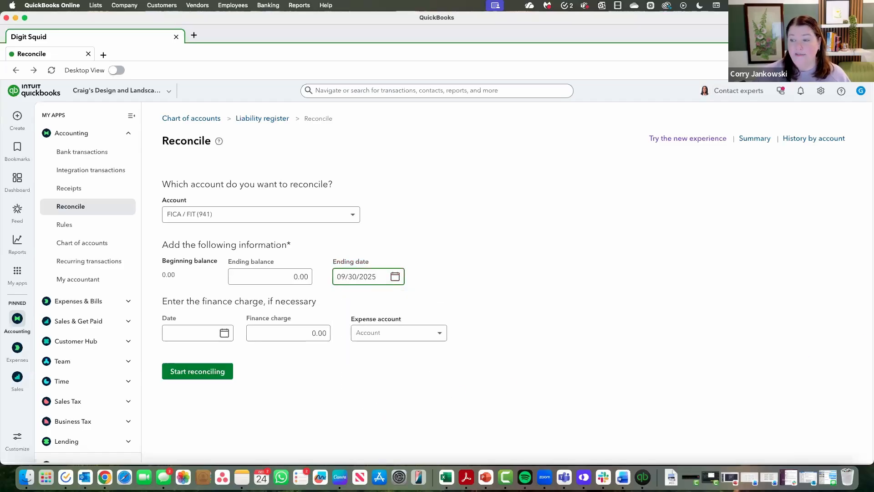
{"action": "left_click", "coordinate": [185, 372]}
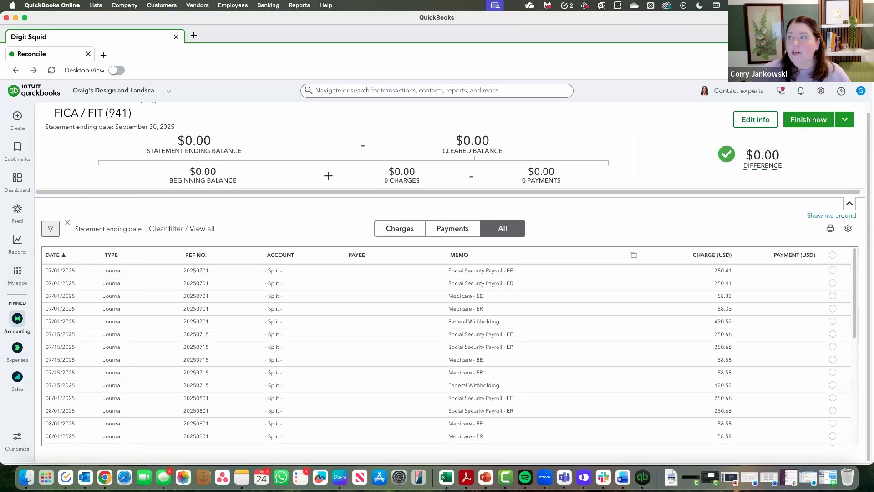
- Check the Month 1 tax liability on the Form 941 PDF in Acrobat, then return to the QuickBooks reconciliation
{"action": "left_click_drag", "start_coordinate": [873, 4], "coordinate": [551, 19]}
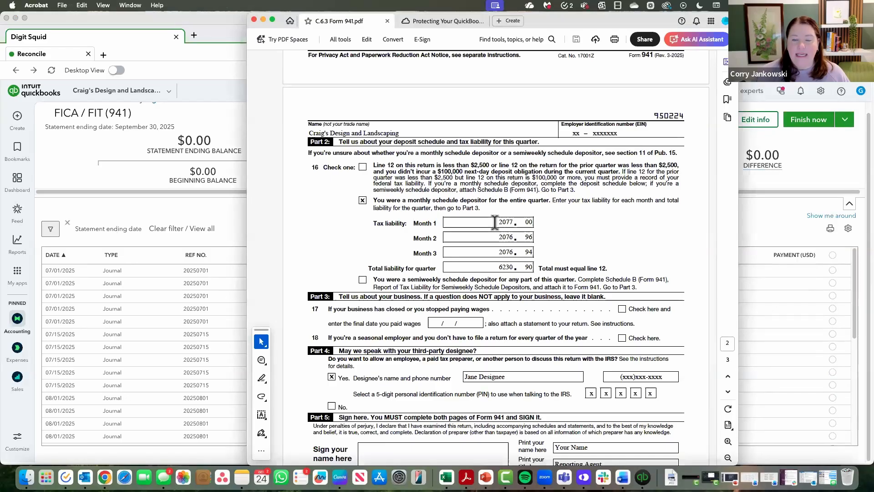
{"action": "left_click_drag", "start_coordinate": [495, 222], "coordinate": [531, 223]}
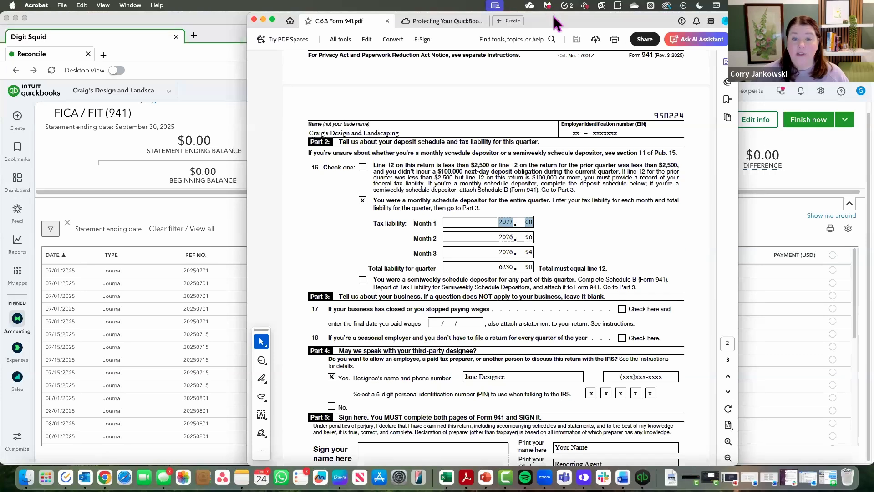
{"action": "left_click_drag", "start_coordinate": [553, 14], "coordinate": [873, 14]}
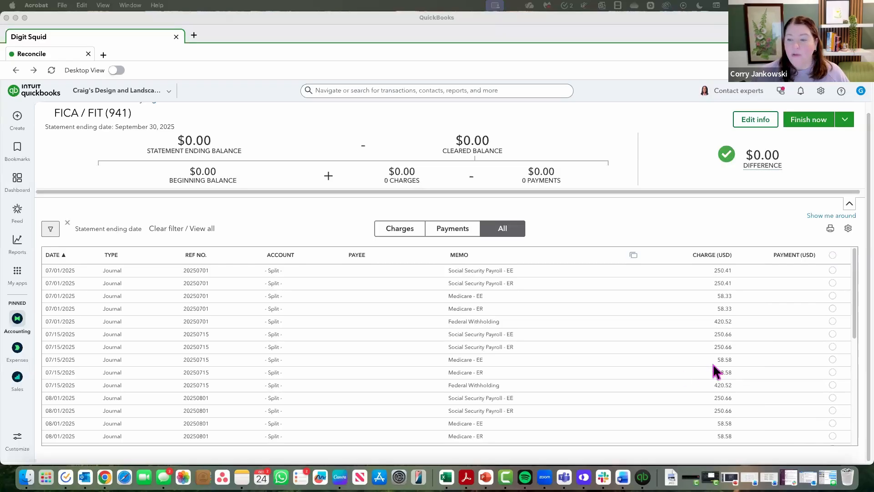
- Mark the 2,077.00 payment dated 08/15/2025 as cleared in the transaction list
{"action": "scroll", "coordinate": [717, 371], "scroll_direction": "down", "scroll_amount": 5}
{"action": "scroll", "coordinate": [719, 365], "scroll_direction": "down", "scroll_amount": 1}
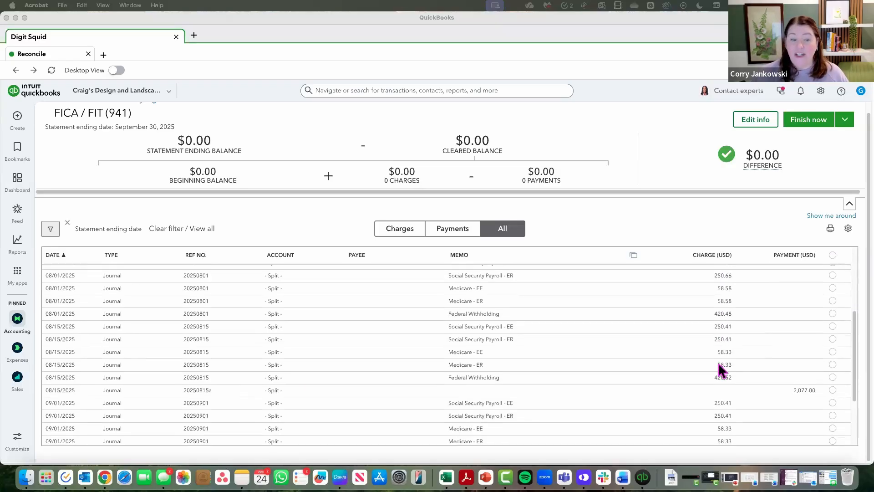
{"action": "left_click", "coordinate": [833, 391]}
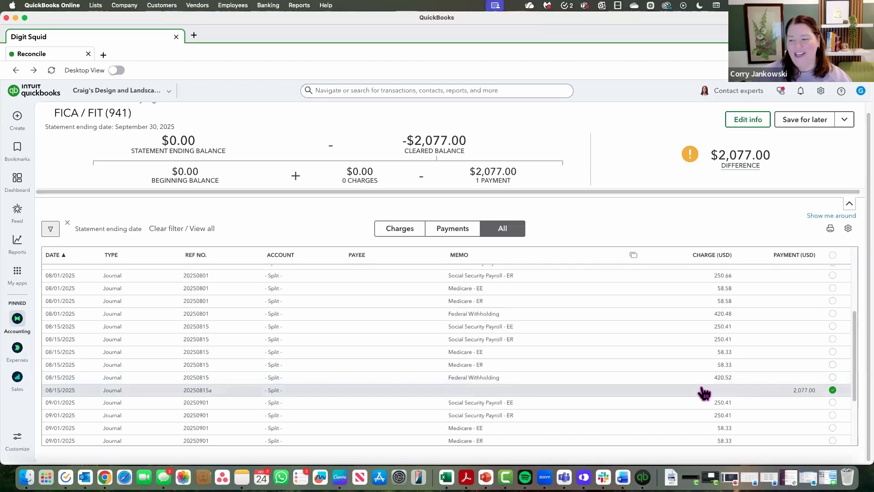
- Mark all five 07/01/2025 charges as cleared, from Social Security Payroll - EE through Federal Withholding
{"action": "scroll", "coordinate": [707, 380], "scroll_direction": "up", "scroll_amount": 5}
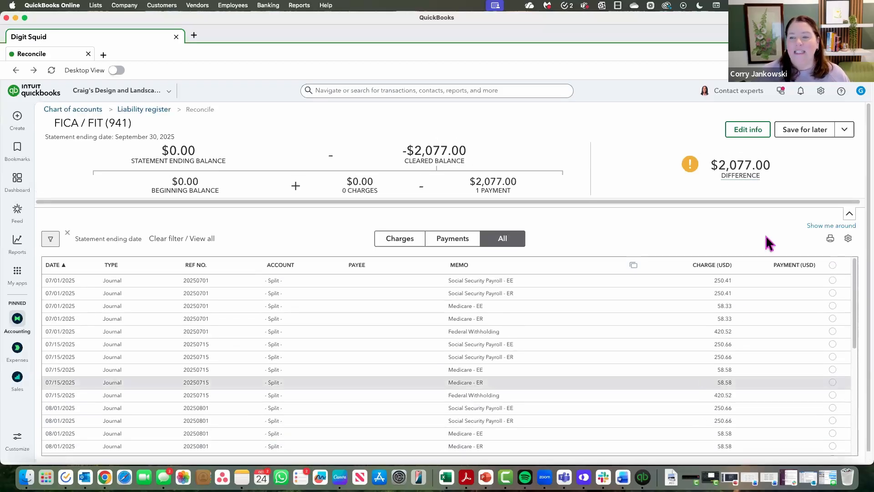
{"action": "scroll", "coordinate": [816, 176], "scroll_direction": "down", "scroll_amount": 1}
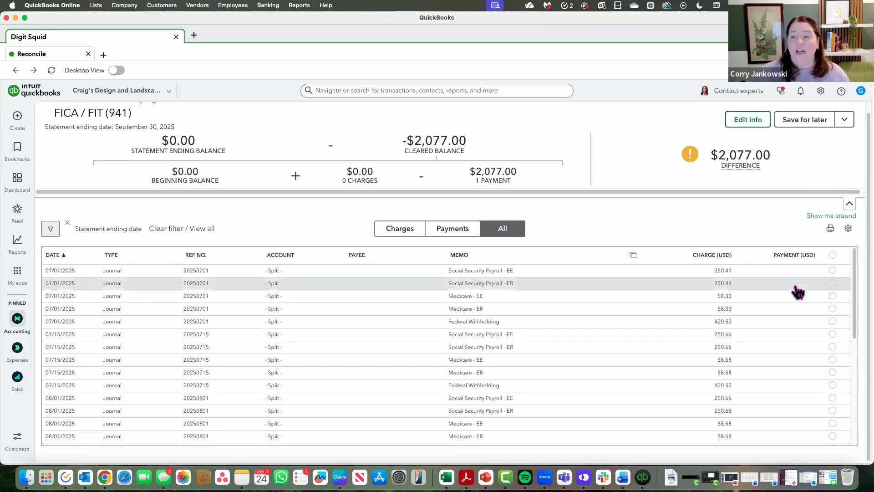
{"action": "left_click", "coordinate": [833, 271]}
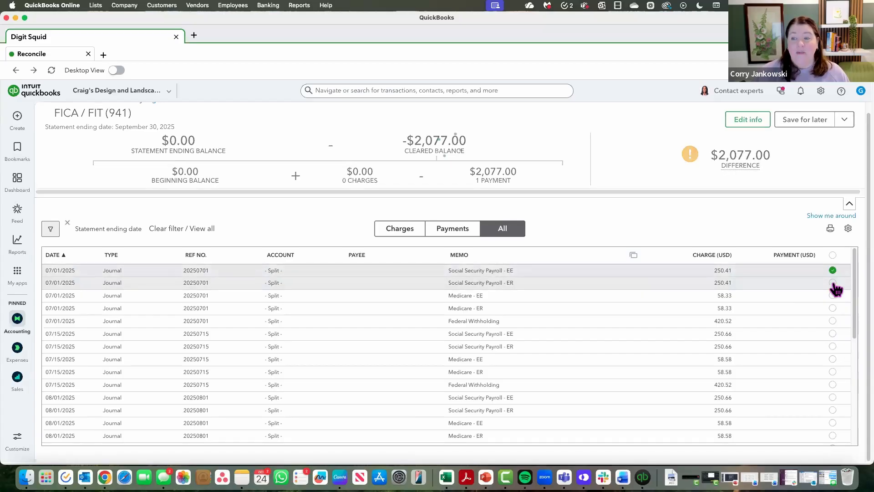
{"action": "left_click", "coordinate": [833, 283]}
{"action": "left_click", "coordinate": [833, 295]}
{"action": "left_click", "coordinate": [833, 308]}
{"action": "left_click", "coordinate": [834, 325]}
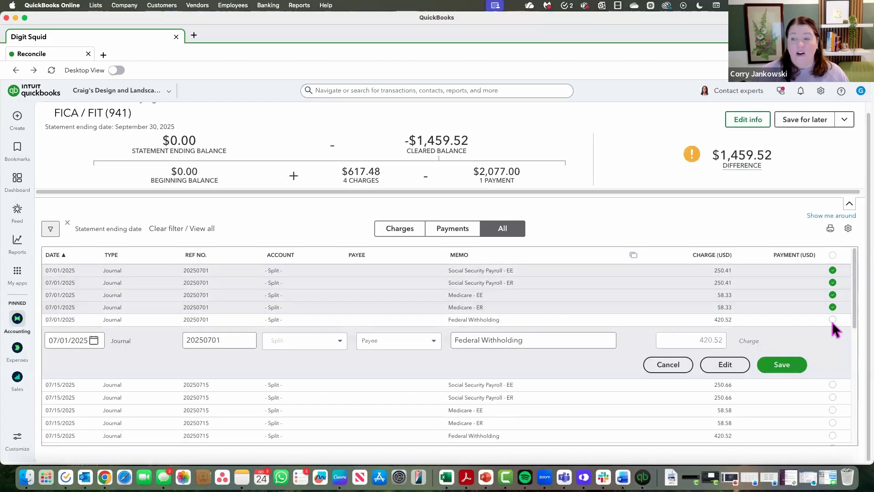
{"action": "left_click", "coordinate": [833, 320]}
- Mark all five 07/15/2025 payroll tax charges as cleared, leaving the 08/01/2025 charges unmarked
{"action": "scroll", "coordinate": [834, 301], "scroll_direction": "down", "scroll_amount": 3}
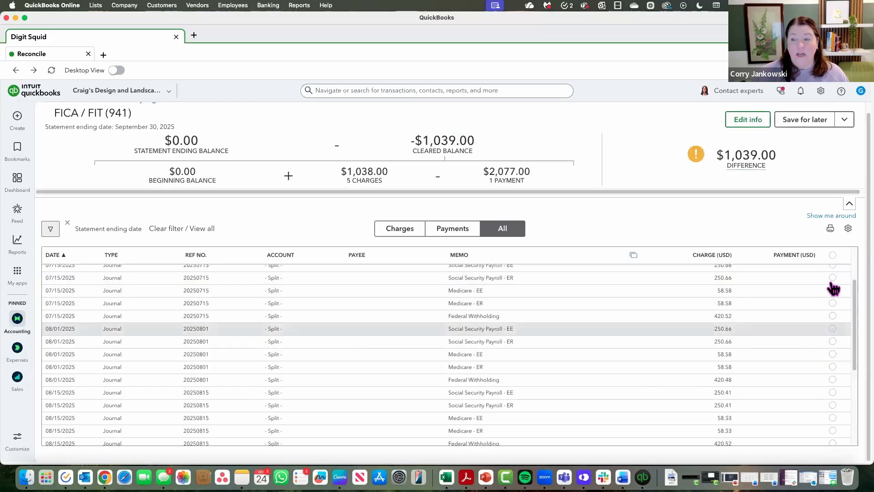
{"action": "scroll", "coordinate": [835, 328], "scroll_direction": "up", "scroll_amount": 3}
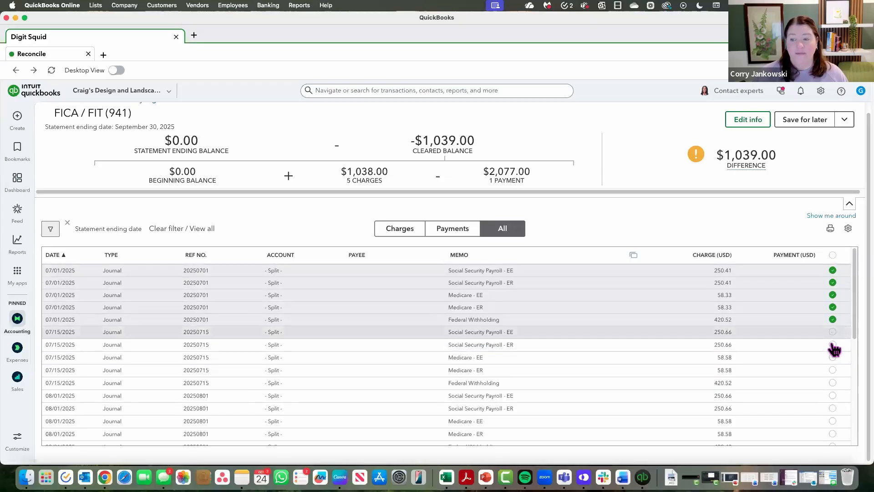
{"action": "left_click", "coordinate": [833, 344]}
{"action": "left_click", "coordinate": [832, 357]}
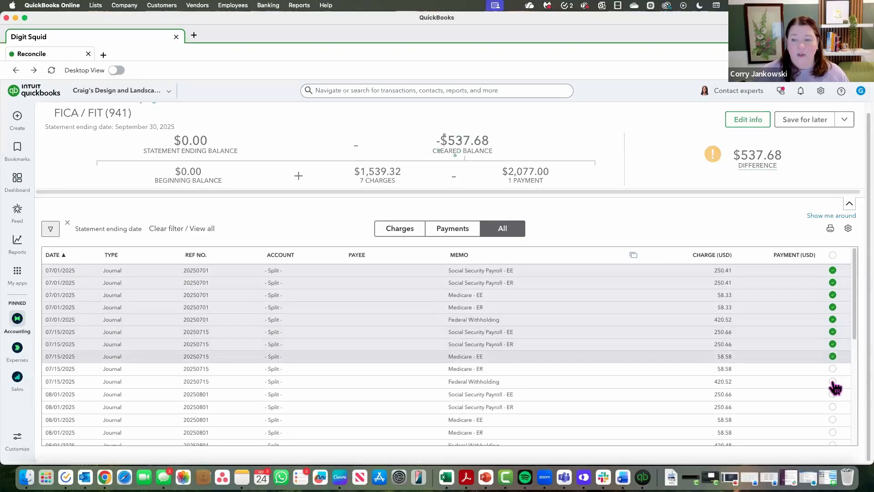
{"action": "left_click", "coordinate": [833, 368]}
{"action": "left_click", "coordinate": [833, 381]}
{"action": "left_click", "coordinate": [833, 394]}
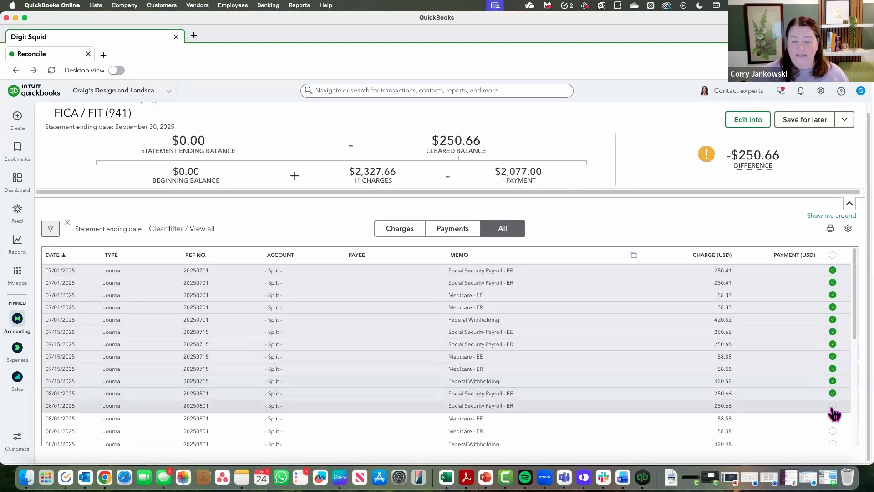
{"action": "left_click", "coordinate": [833, 394]}
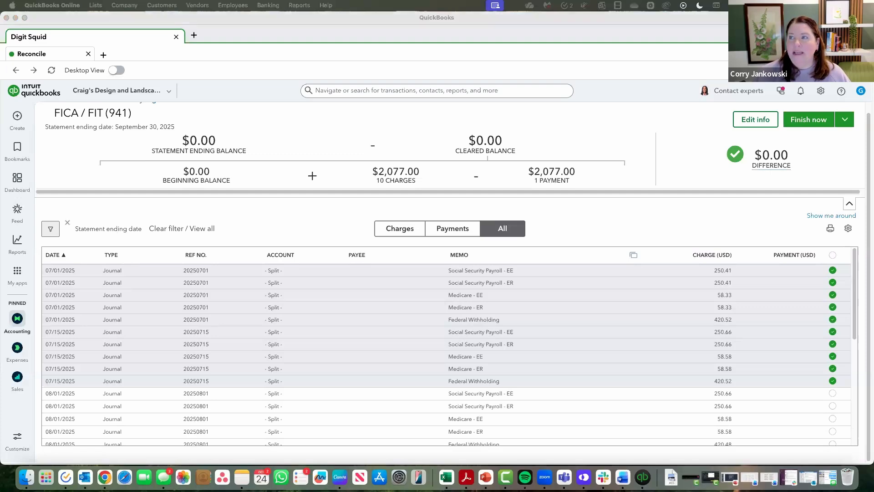
- Check the Month 2 tax liability on the Form 941 PDF in Acrobat, then return to the QuickBooks reconciliation
{"action": "left_click_drag", "start_coordinate": [865, 8], "coordinate": [490, 87]}
{"action": "double_click", "coordinate": [568, 83]}
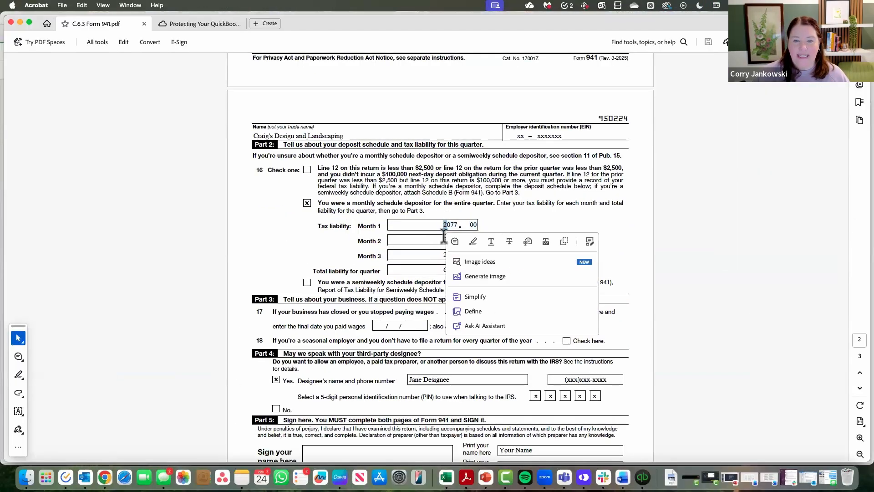
{"action": "left_click_drag", "start_coordinate": [441, 238], "coordinate": [480, 240]}
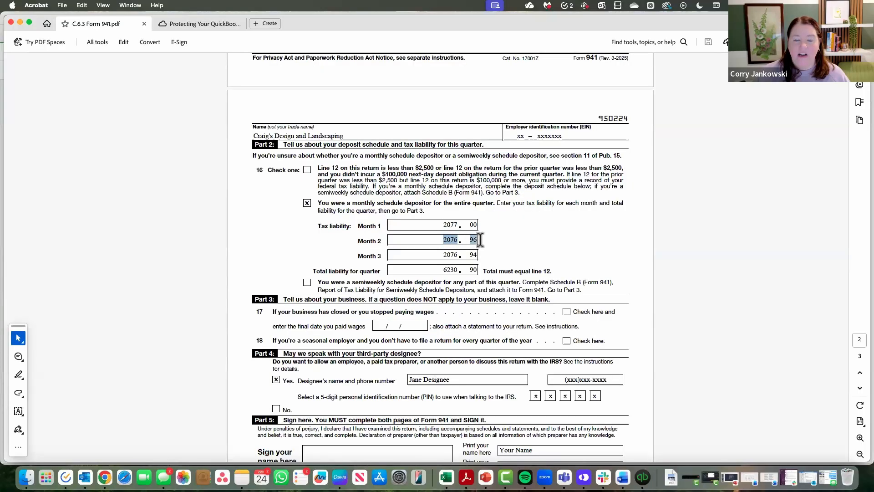
{"action": "left_click_drag", "start_coordinate": [558, 26], "coordinate": [873, 33]}
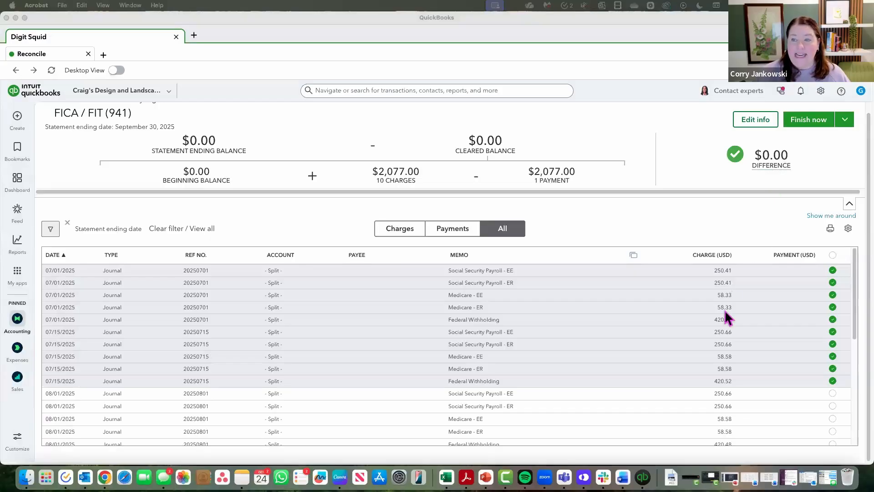
- Mark the 2,076.96 payment dated 09/15/2025 as cleared in the transaction list
{"action": "scroll", "coordinate": [725, 319], "scroll_direction": "down", "scroll_amount": 5}
{"action": "scroll", "coordinate": [726, 318], "scroll_direction": "down", "scroll_amount": 1}
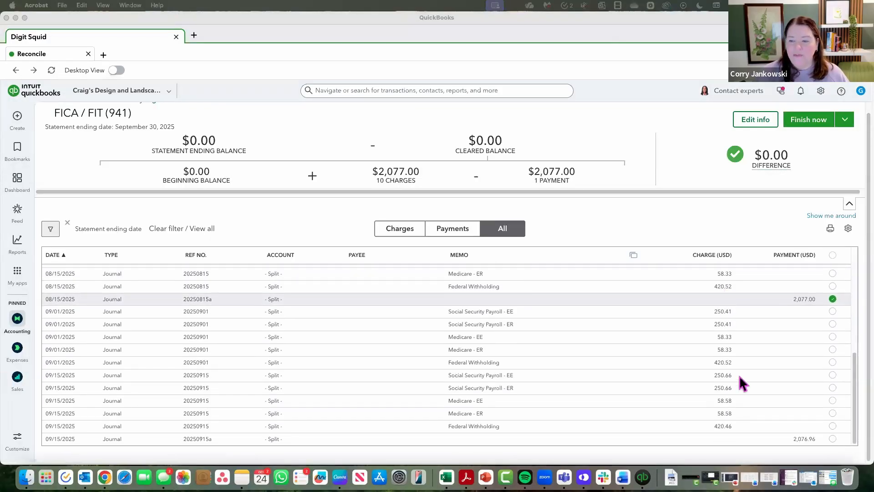
{"action": "left_click", "coordinate": [833, 439]}
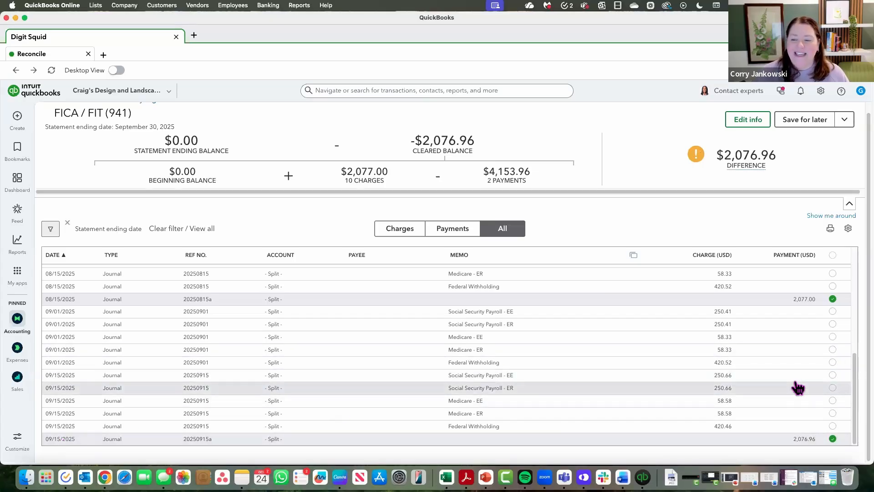
- Mark all five 08/01/2025 payroll tax charges as cleared, from Social Security Payroll - EE through Federal Withholding
{"action": "scroll", "coordinate": [735, 375], "scroll_direction": "up", "scroll_amount": 5}
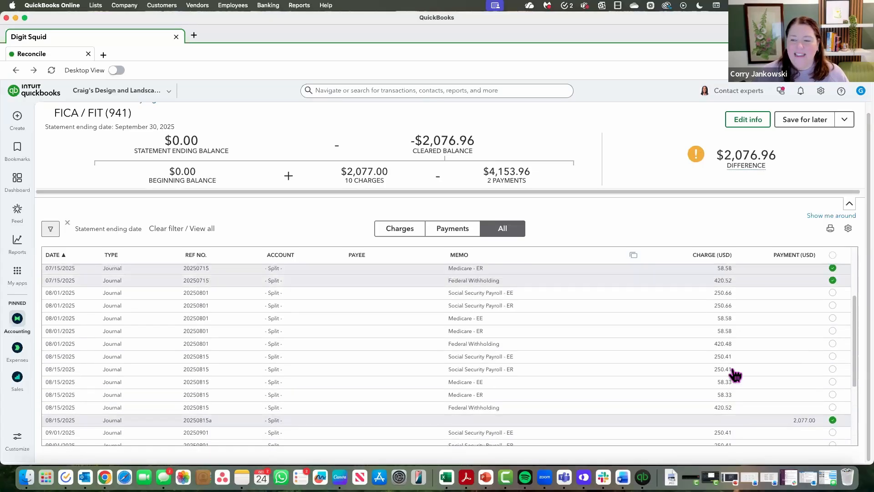
{"action": "scroll", "coordinate": [735, 375], "scroll_direction": "down", "scroll_amount": 1}
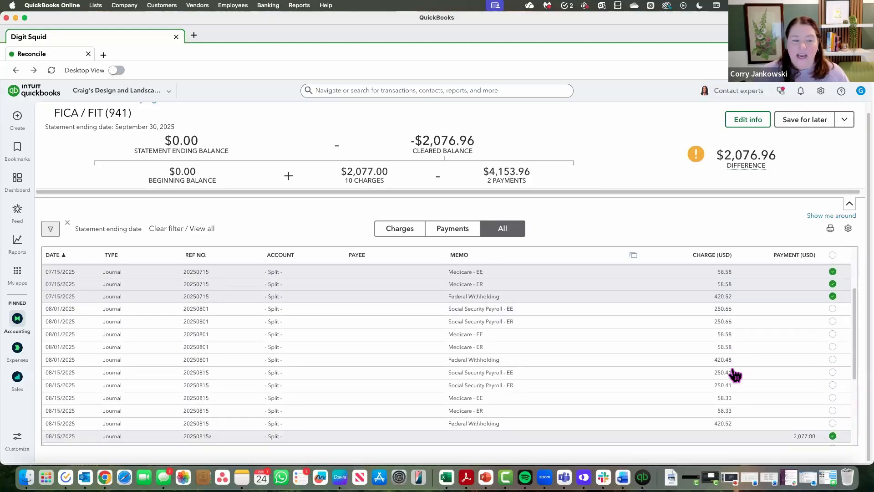
{"action": "left_click", "coordinate": [833, 306]}
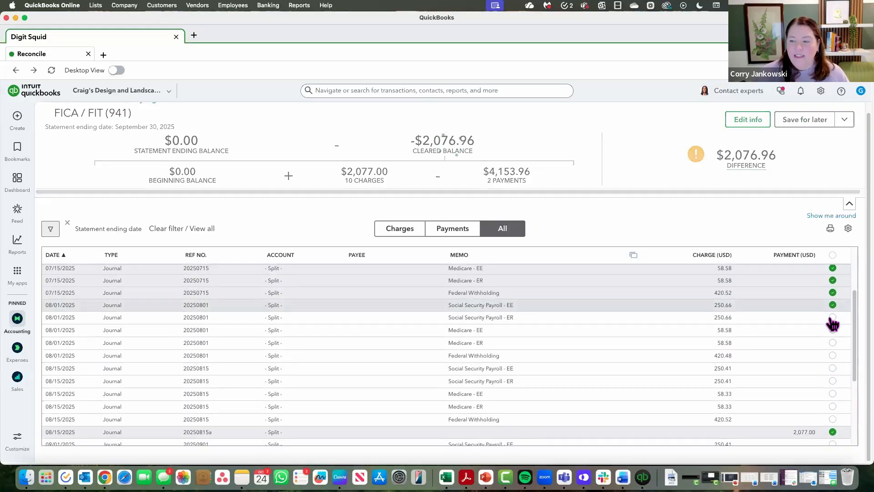
{"action": "left_click", "coordinate": [833, 317]}
{"action": "left_click", "coordinate": [832, 330]}
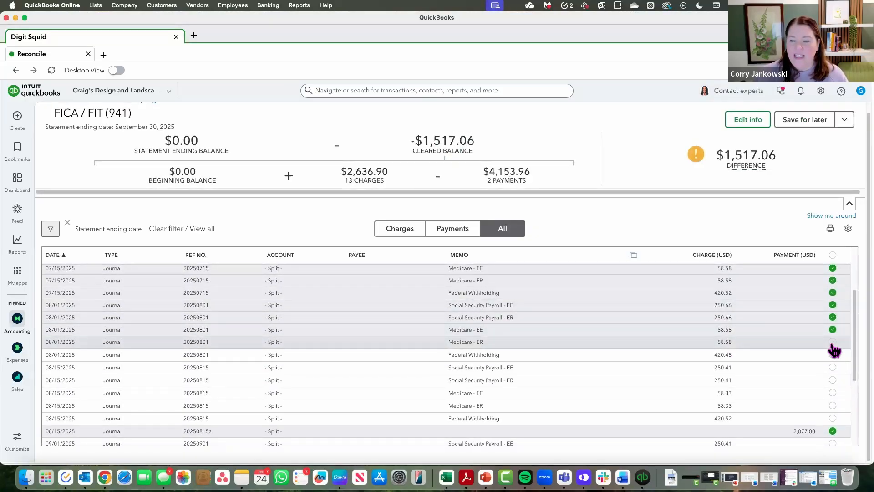
{"action": "left_click", "coordinate": [833, 342]}
{"action": "left_click", "coordinate": [833, 354]}
- Mark all five 08/15/2025 payroll tax charges as cleared, from Social Security Payroll - EE through Federal Withholding
{"action": "left_click", "coordinate": [833, 367]}
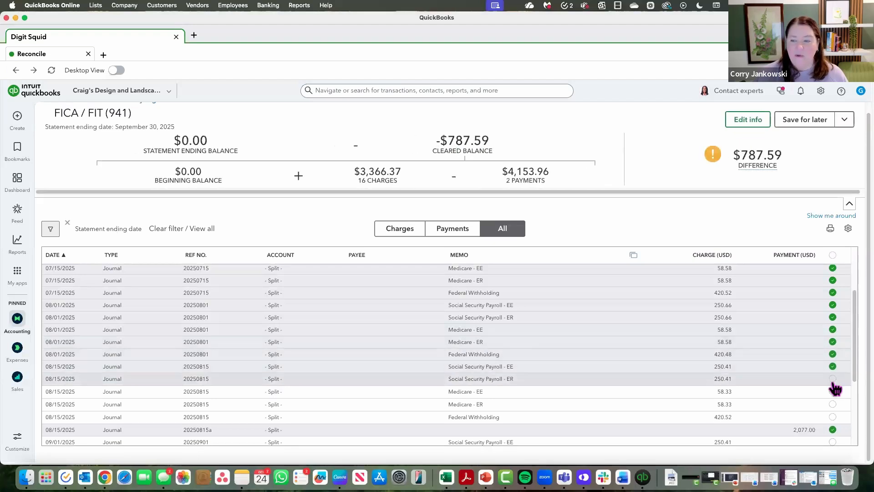
{"action": "left_click", "coordinate": [833, 379]}
{"action": "left_click", "coordinate": [833, 391]}
{"action": "left_click", "coordinate": [833, 403]}
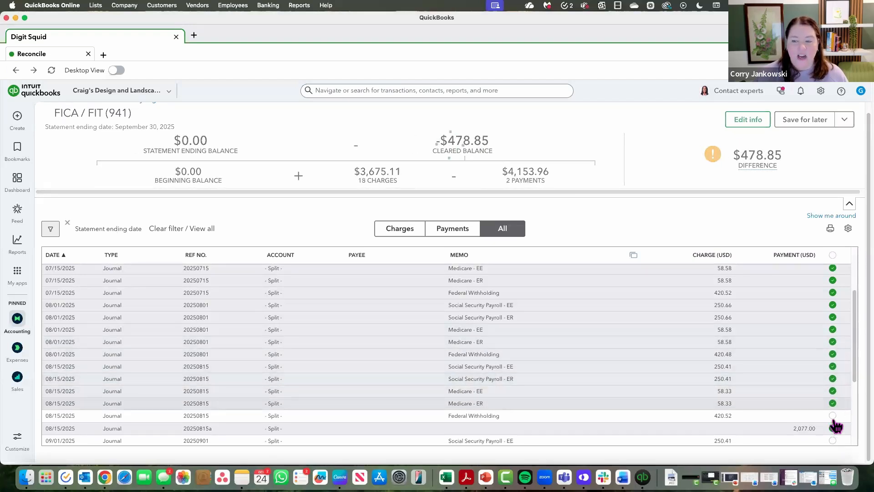
{"action": "left_click", "coordinate": [833, 415]}
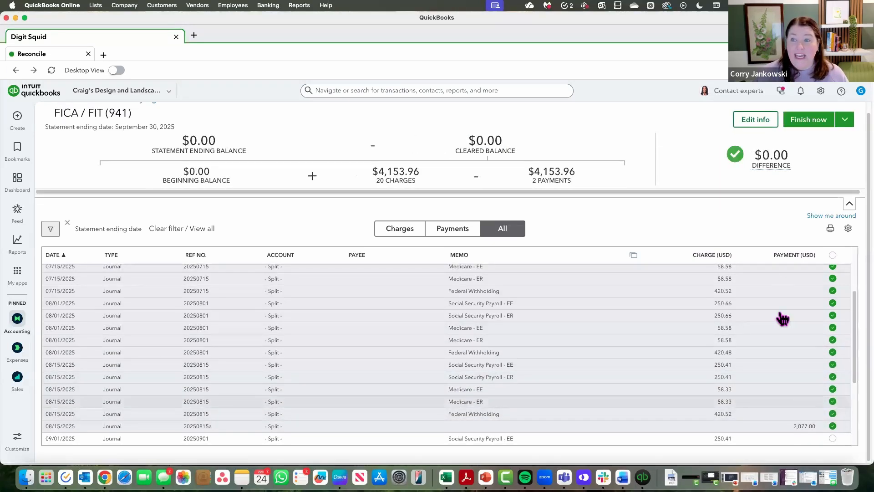
- Check the Month 3 tax liability on the Form 941 PDF in Acrobat, and return to the QuickBooks reconciliation
{"action": "scroll", "coordinate": [687, 393], "scroll_direction": "down", "scroll_amount": 5}
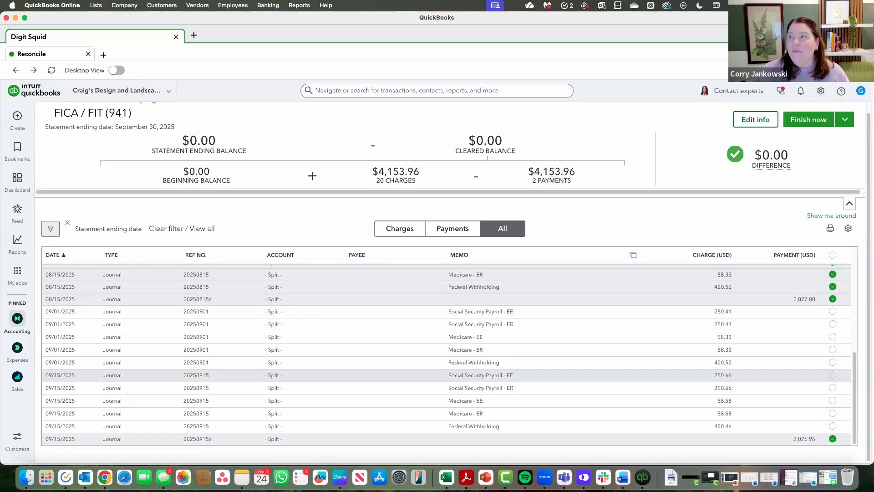
{"action": "left_click_drag", "start_coordinate": [851, 0], "coordinate": [512, 10]}
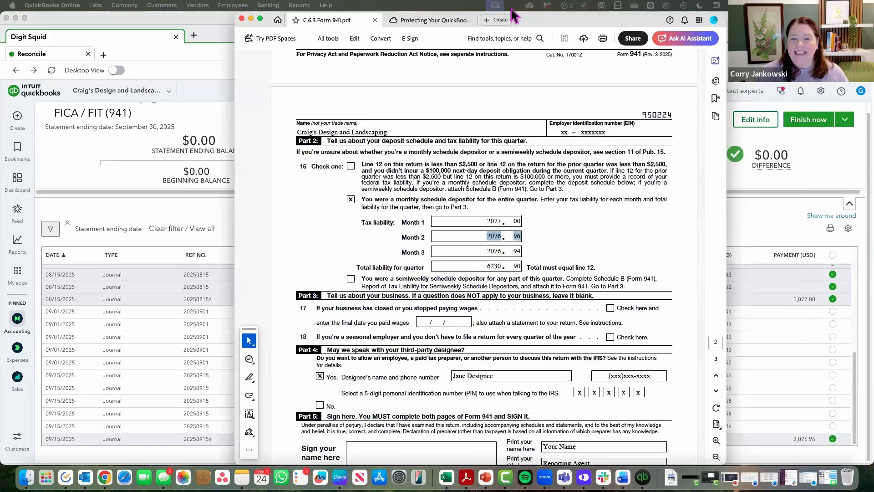
{"action": "double_click", "coordinate": [512, 17]}
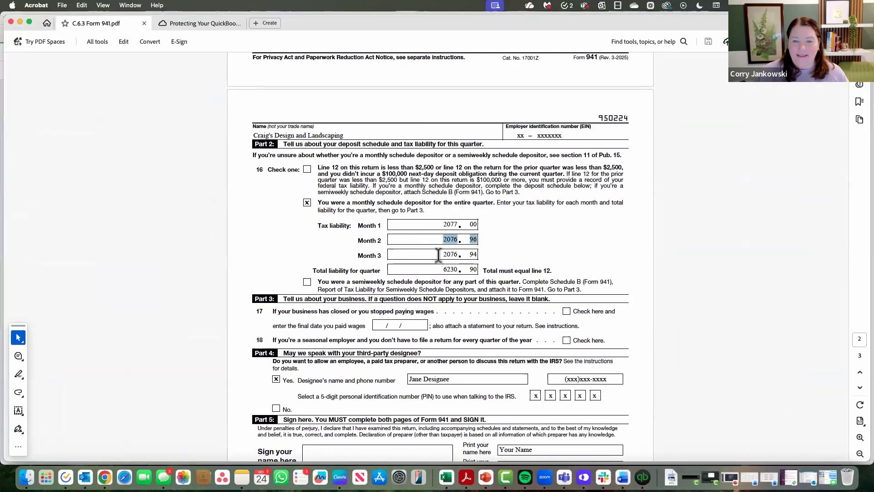
{"action": "left_click_drag", "start_coordinate": [438, 255], "coordinate": [485, 255]}
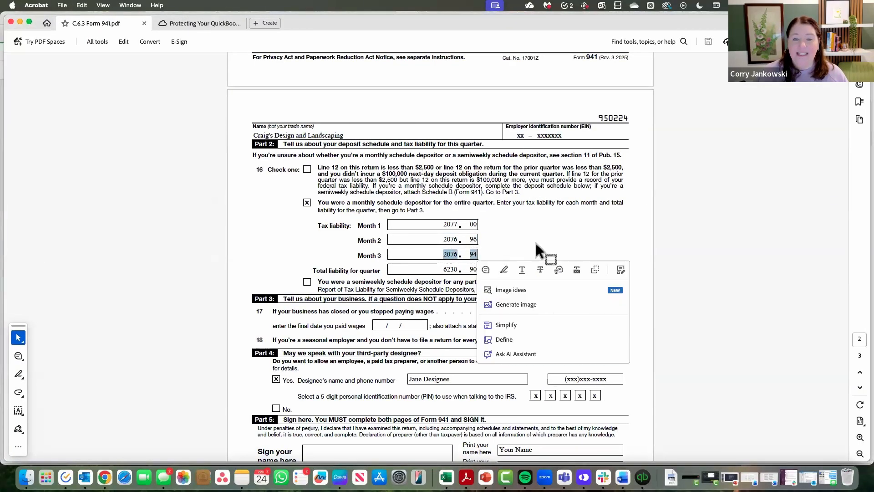
{"action": "left_click", "coordinate": [586, 229]}
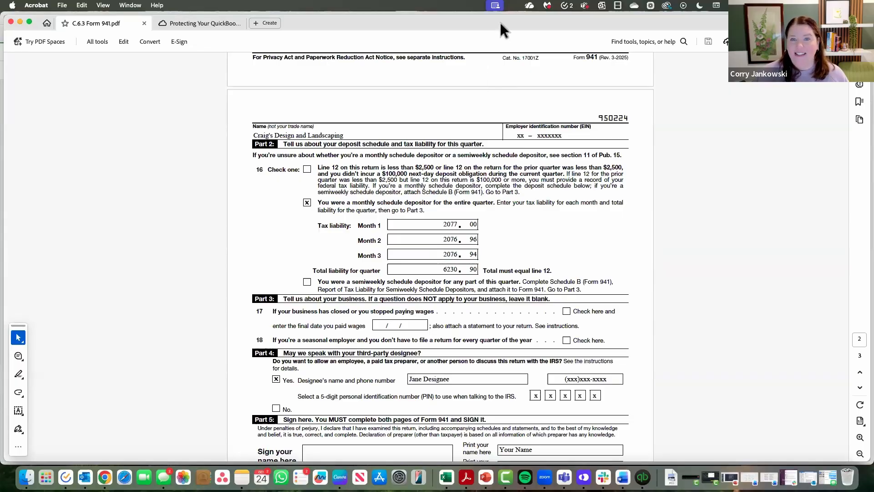
{"action": "left_click_drag", "start_coordinate": [616, 34], "coordinate": [873, 35]}
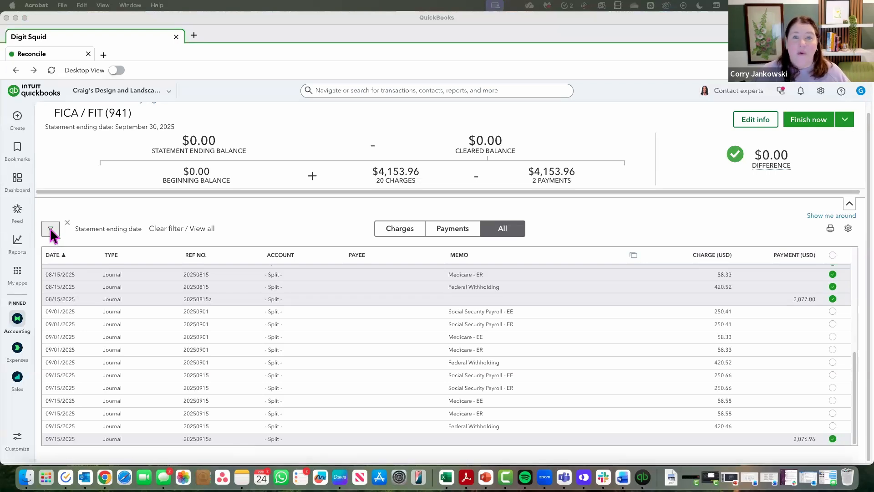
{"action": "left_click", "coordinate": [758, 118]}
{"action": "left_click", "coordinate": [758, 118]}
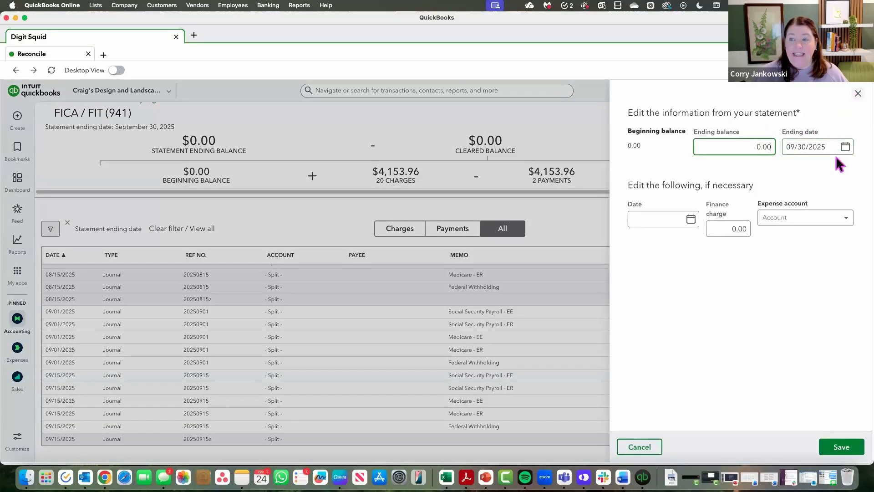
{"action": "left_click", "coordinate": [858, 93]}
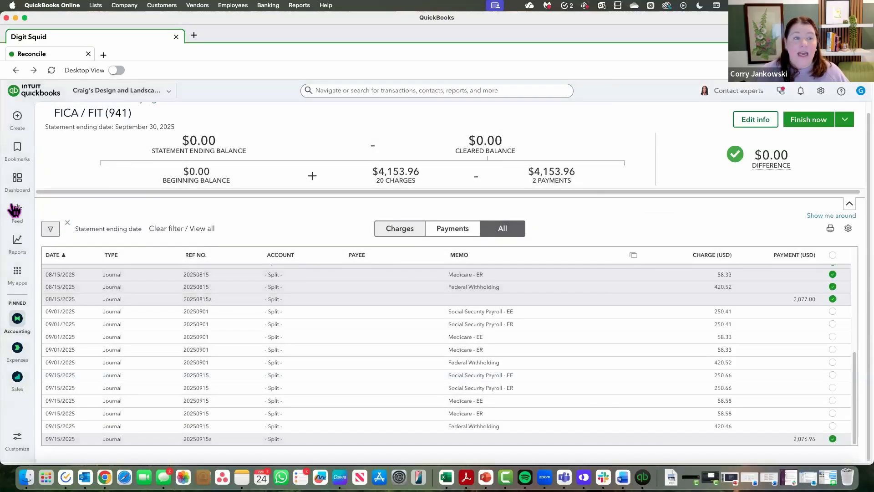
- Filter the reconciliation's transaction list by a custom date range running to 10/15/2025
{"action": "left_click", "coordinate": [49, 230]}
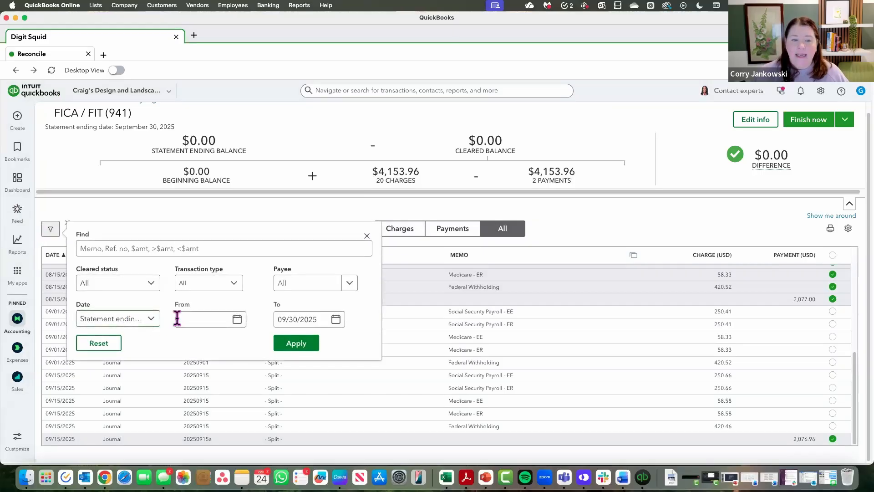
{"action": "left_click", "coordinate": [337, 320]}
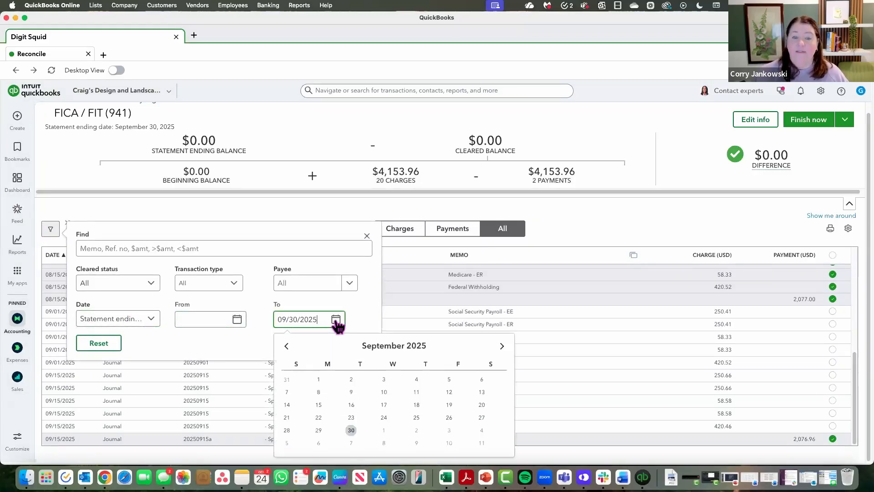
{"action": "left_click", "coordinate": [502, 346]}
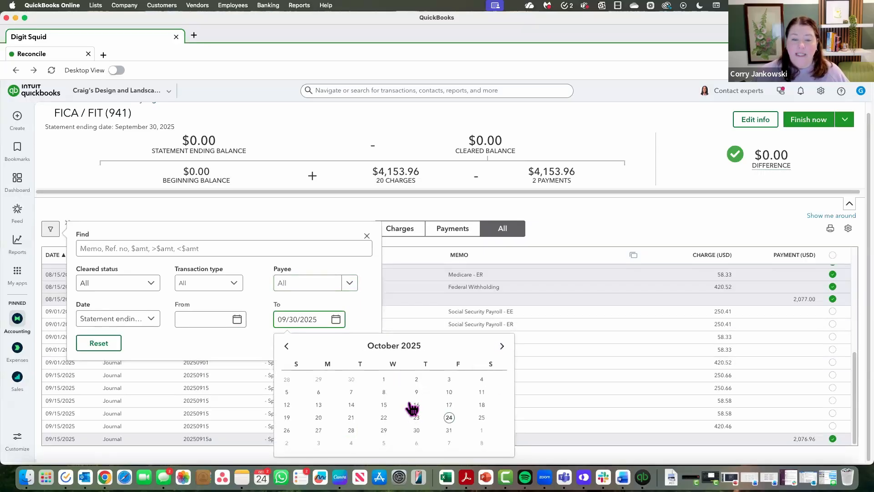
{"action": "left_click", "coordinate": [384, 405]}
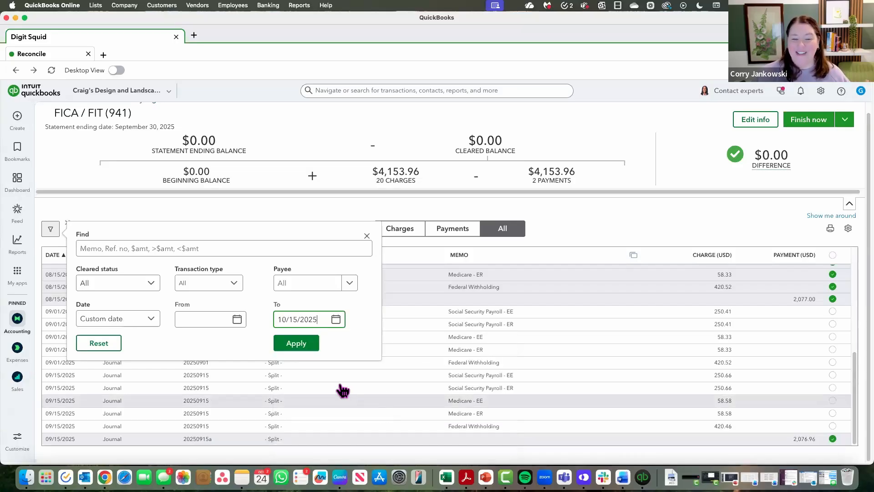
{"action": "left_click", "coordinate": [303, 349]}
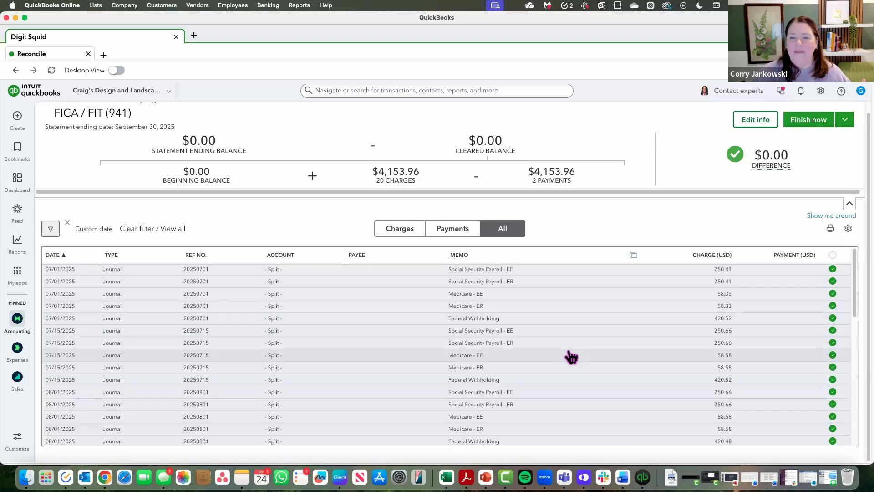
- Check the statement's ending date, and mark the 2,076.94 payment dated 10/15/2025 as cleared
{"action": "left_click", "coordinate": [756, 121]}
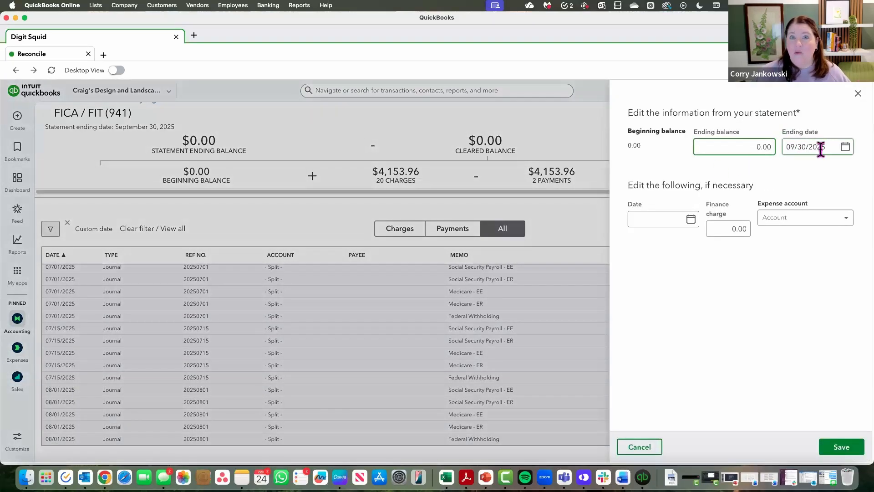
{"action": "left_click", "coordinate": [858, 96]}
{"action": "scroll", "coordinate": [690, 345], "scroll_direction": "down", "scroll_amount": 5}
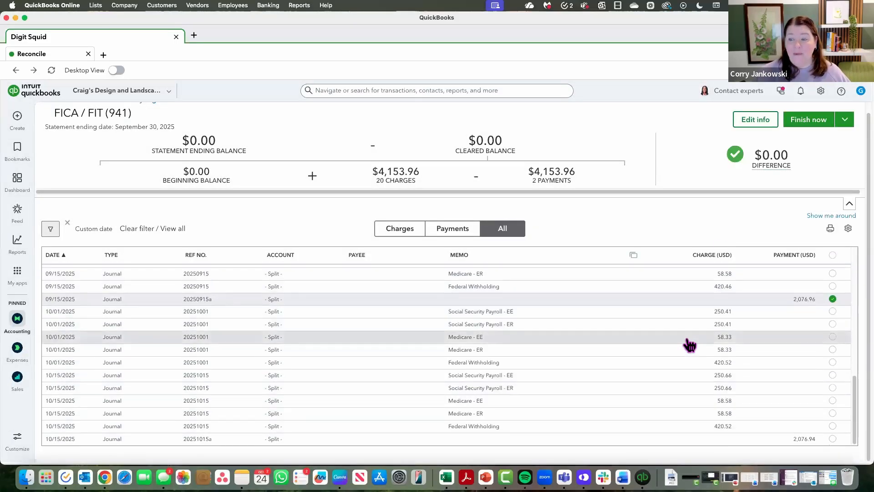
{"action": "left_click", "coordinate": [833, 439]}
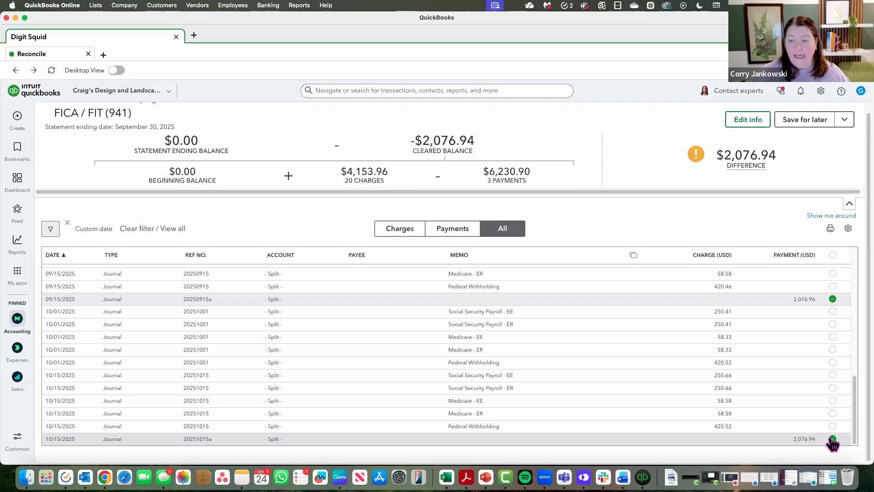
- Mark all five 09/01/2025 payroll tax charges as cleared, from Social Security Payroll - EE through Federal Withholding
{"action": "scroll", "coordinate": [833, 444], "scroll_direction": "up", "scroll_amount": 1}
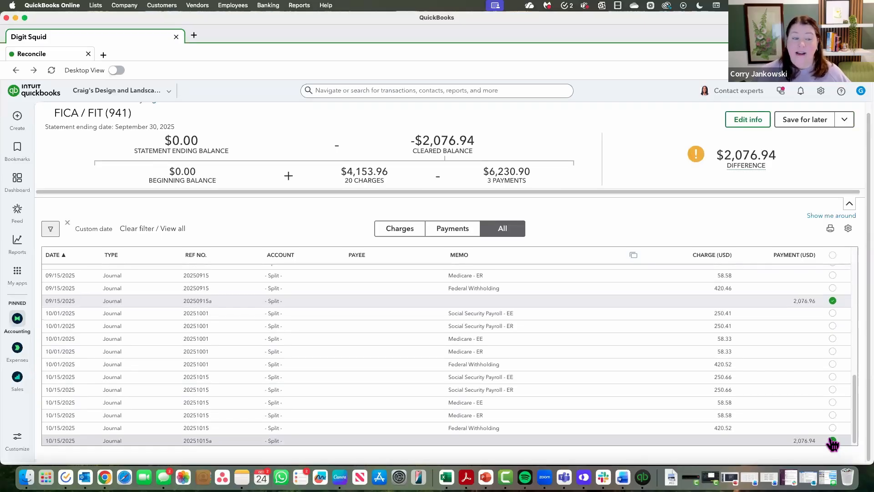
{"action": "scroll", "coordinate": [833, 444], "scroll_direction": "up", "scroll_amount": 5}
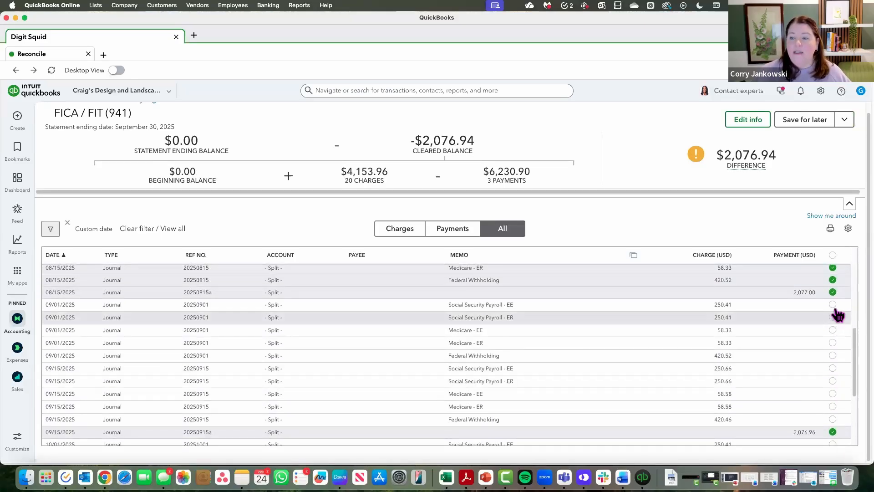
{"action": "left_click", "coordinate": [833, 304]}
{"action": "left_click", "coordinate": [833, 317]}
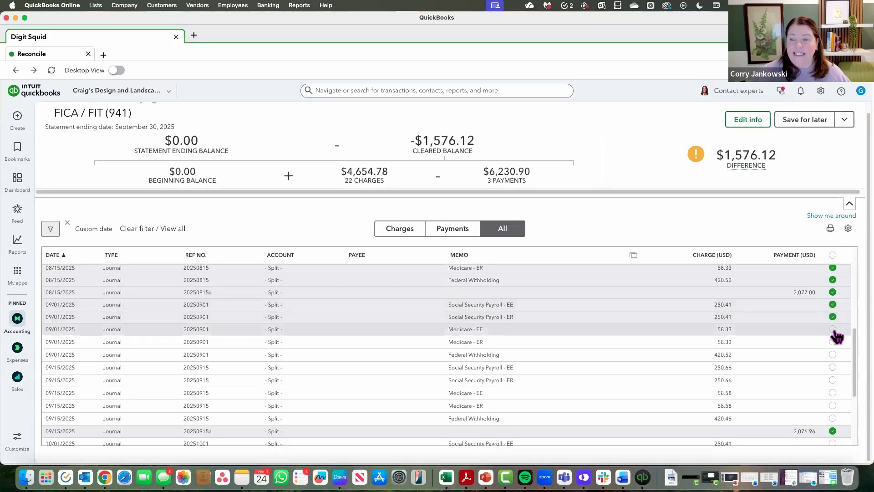
{"action": "left_click", "coordinate": [833, 329]}
{"action": "left_click", "coordinate": [833, 341]}
{"action": "left_click", "coordinate": [833, 354]}
- Mark all five 09/15/2025 payroll tax charges as cleared, from Social Security Payroll - EE through Federal Withholding
{"action": "left_click", "coordinate": [833, 366]}
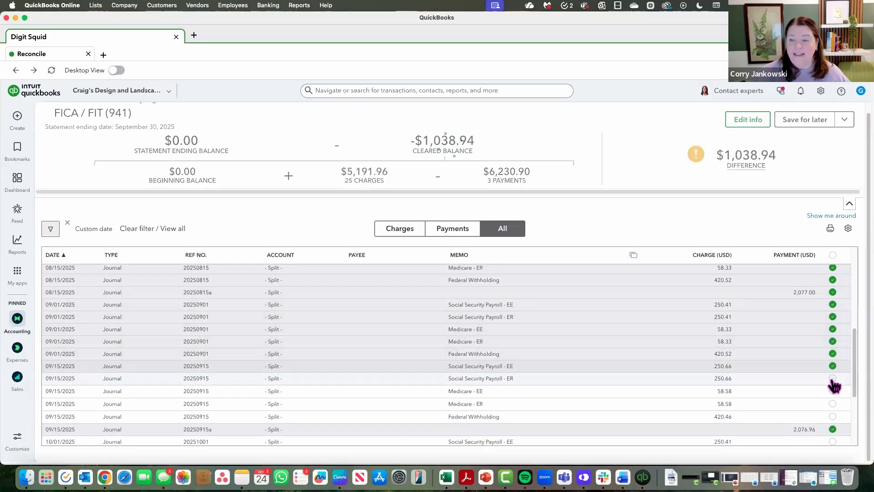
{"action": "left_click", "coordinate": [833, 379]}
{"action": "left_click", "coordinate": [833, 391]}
{"action": "left_click", "coordinate": [833, 403]}
{"action": "left_click", "coordinate": [833, 415]}
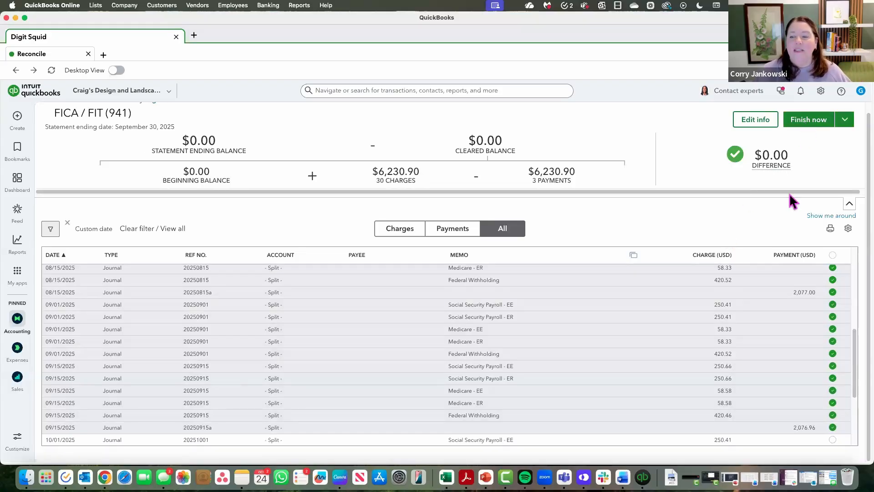
- Finish the FICA / FIT (941) reconciliation and open its reconciliation report
{"action": "scroll", "coordinate": [736, 353], "scroll_direction": "down", "scroll_amount": 5}
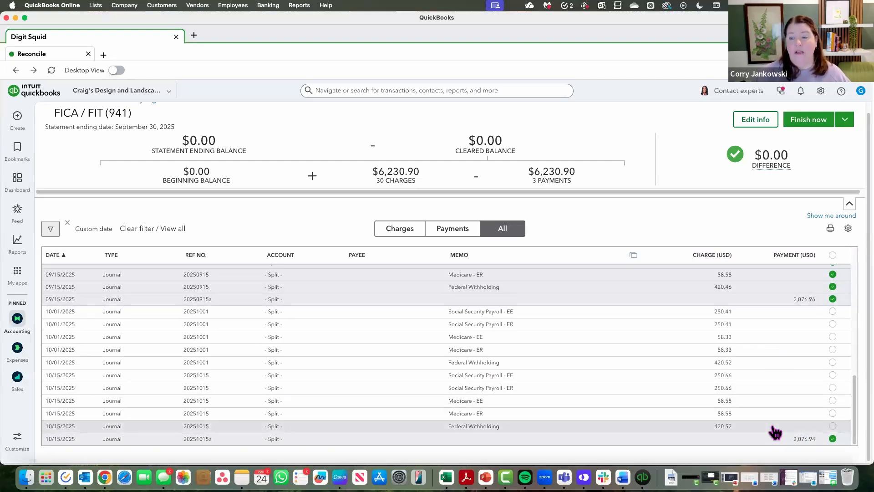
{"action": "left_click", "coordinate": [813, 120]}
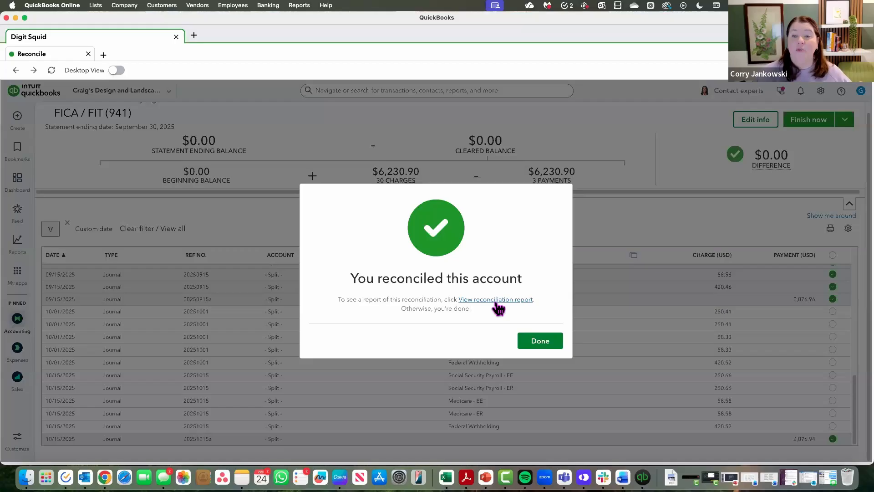
{"action": "left_click", "coordinate": [498, 308]}
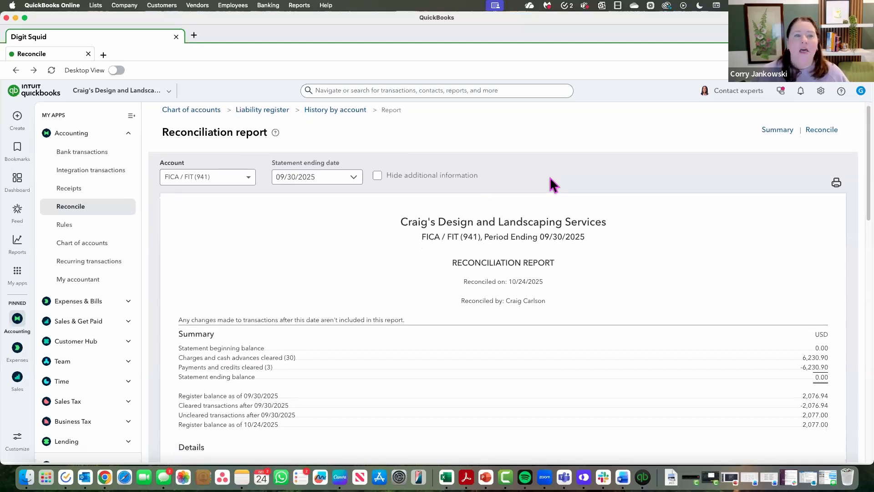
- Review the reconciliation report's period ending date, cleared charges total, cleared payments, and uncleared charges after 09/30/2025
{"action": "scroll", "coordinate": [550, 177], "scroll_direction": "down", "scroll_amount": 1}
{"action": "scroll", "coordinate": [550, 178], "scroll_direction": "down", "scroll_amount": 1}
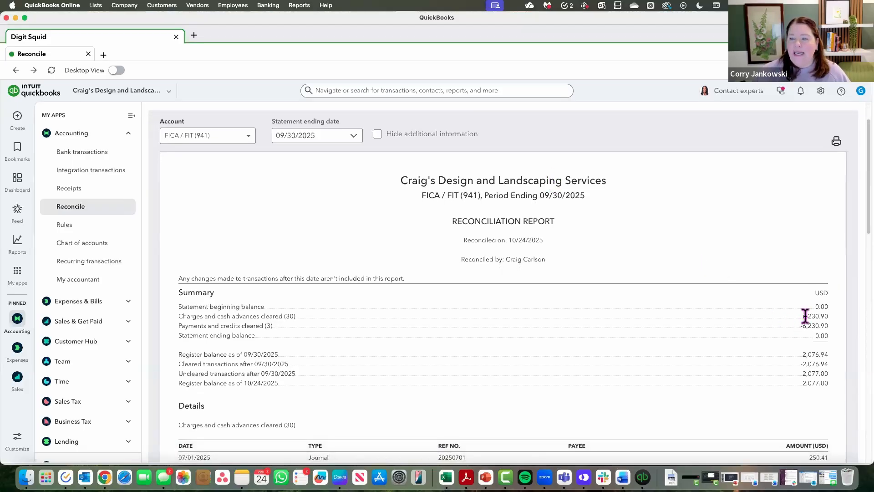
{"action": "left_click_drag", "start_coordinate": [803, 316], "coordinate": [816, 316]}
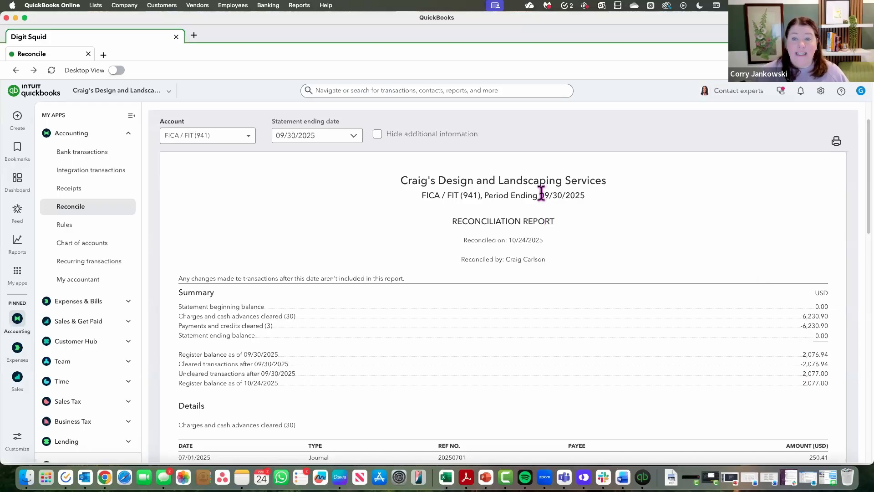
{"action": "left_click_drag", "start_coordinate": [541, 193], "coordinate": [592, 201]}
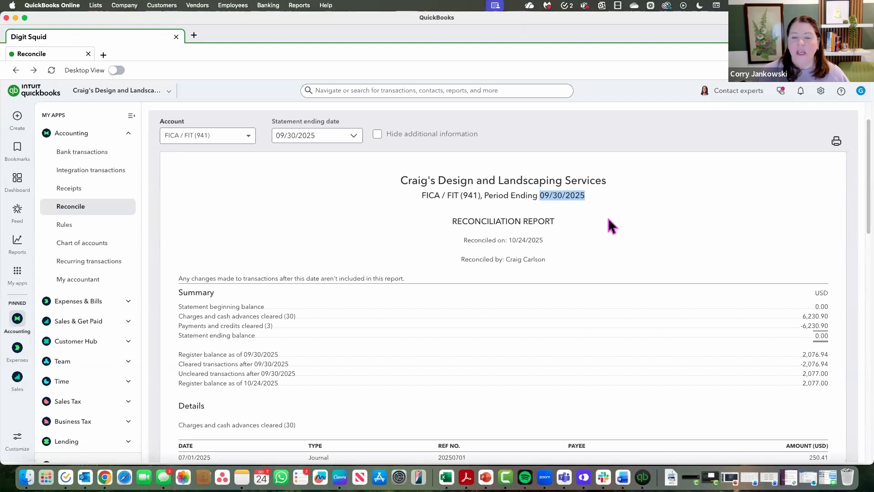
{"action": "scroll", "coordinate": [609, 291], "scroll_direction": "down", "scroll_amount": 3}
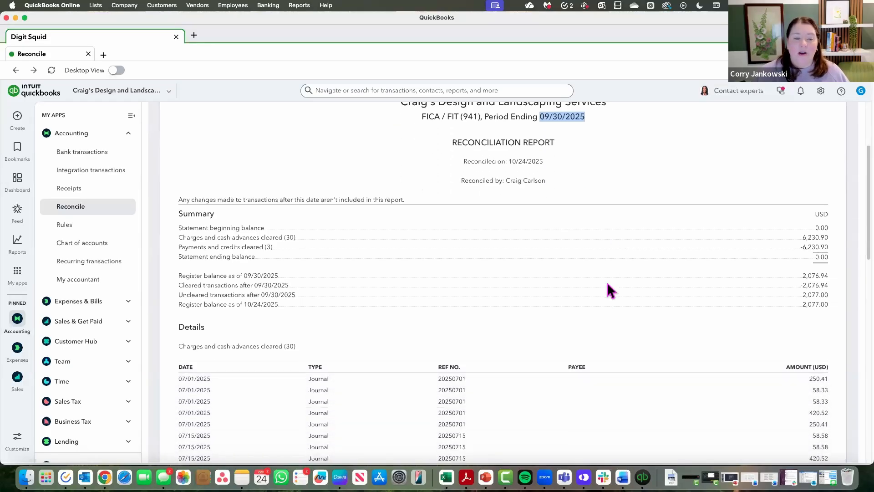
{"action": "scroll", "coordinate": [609, 291], "scroll_direction": "down", "scroll_amount": 15}
{"action": "scroll", "coordinate": [610, 290], "scroll_direction": "down", "scroll_amount": 5}
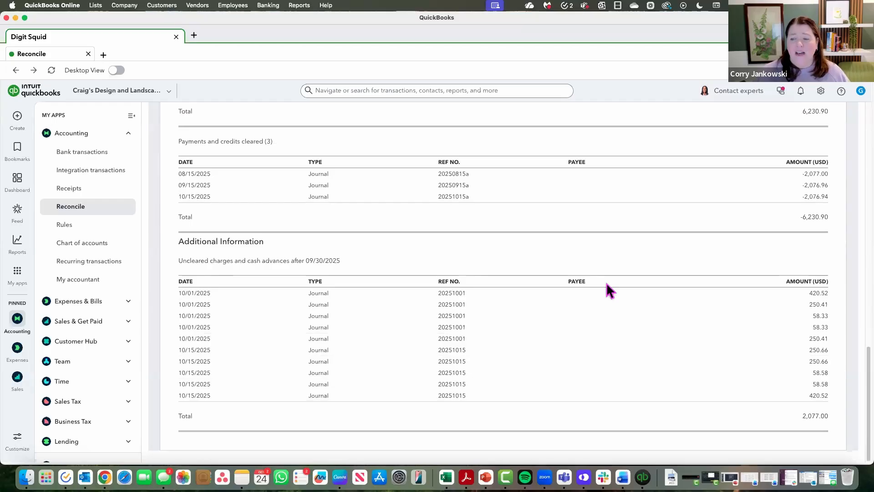
{"action": "scroll", "coordinate": [610, 289], "scroll_direction": "up", "scroll_amount": 20}
{"action": "left_click", "coordinate": [611, 288]}
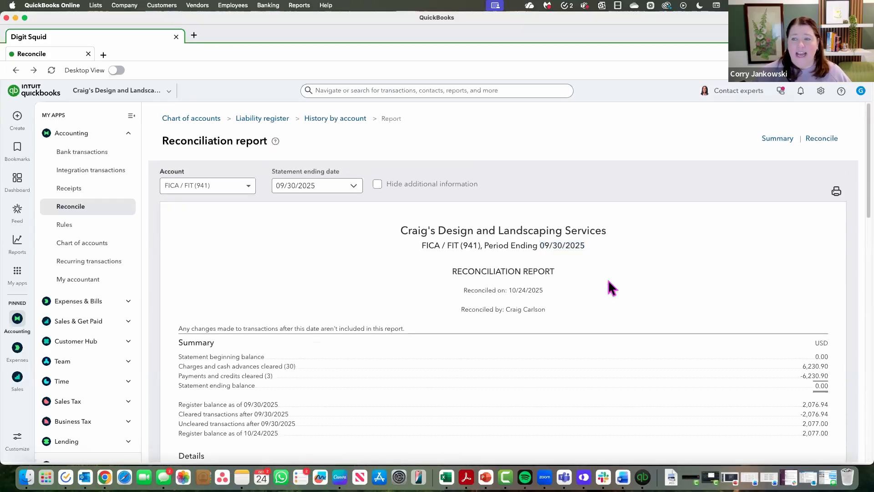